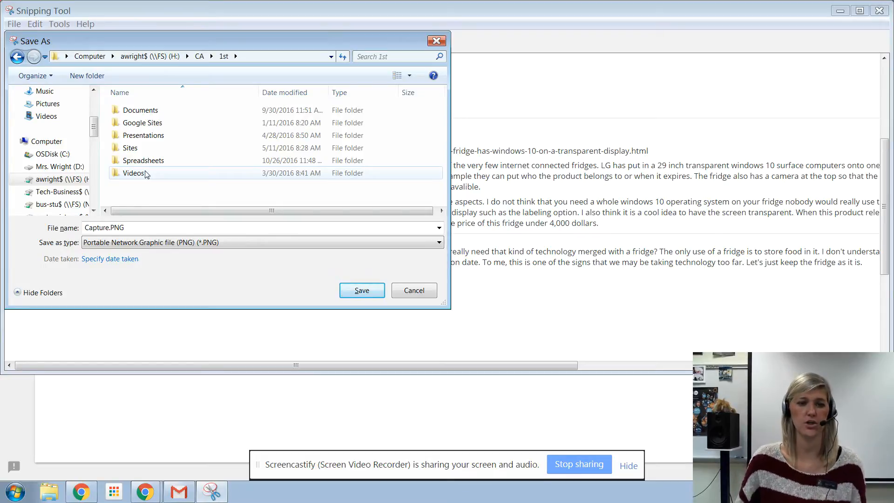
Step: Set the snip's save location to the Sites folder inside CA > 1st on the H: drive
double_click(135, 148)
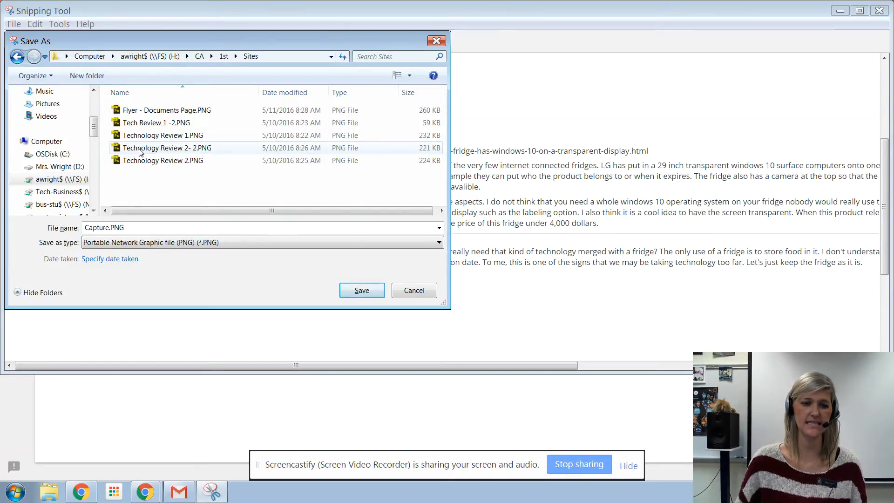
left_click(228, 55)
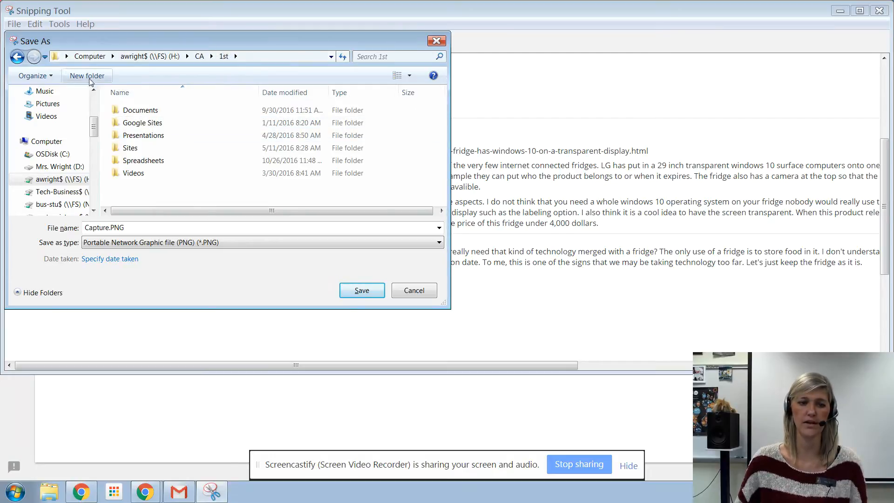
double_click(132, 149)
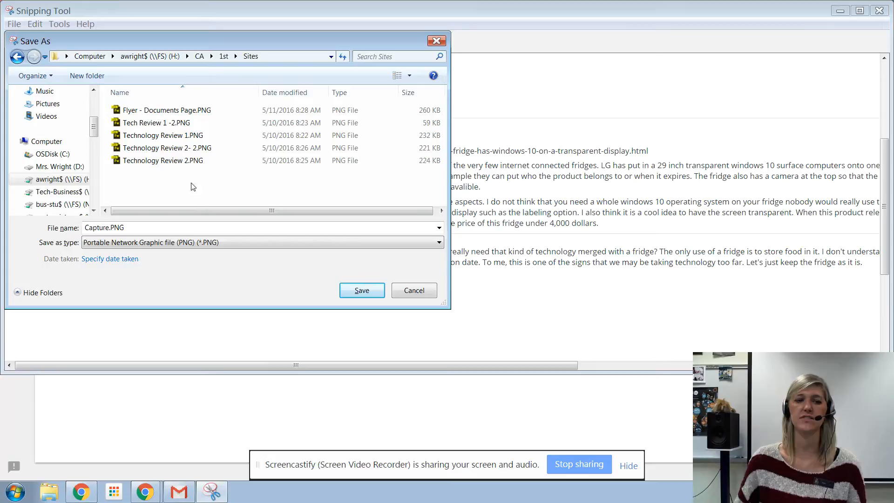
Step: Delete all the old PNG files, from the flyer to the technology reviews, out of the Sites folder
left_click(172, 112)
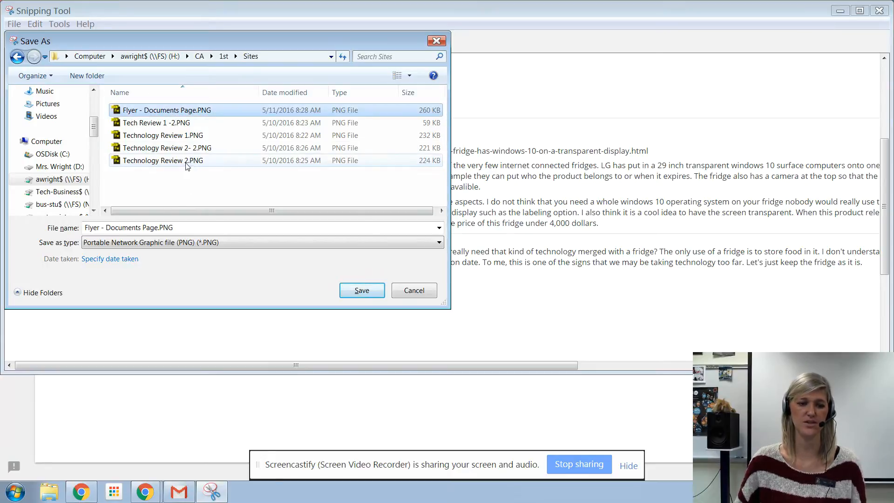
left_click(189, 162)
left_click(179, 113)
left_click(170, 124)
left_click(168, 111)
left_click(164, 123)
left_click(160, 110)
key("Delete")
key("Return")
left_click(184, 112)
key("Delete")
key("Return")
left_click(283, 112)
key("Delete")
key("Return")
left_click(223, 112)
key("Delete")
key("Return")
left_click(233, 111)
key("Delete")
key("Return")
Step: Save the snip as "TR 1" in PNG format in the Sites folder and minimize the Snipping Tool
left_click(199, 228)
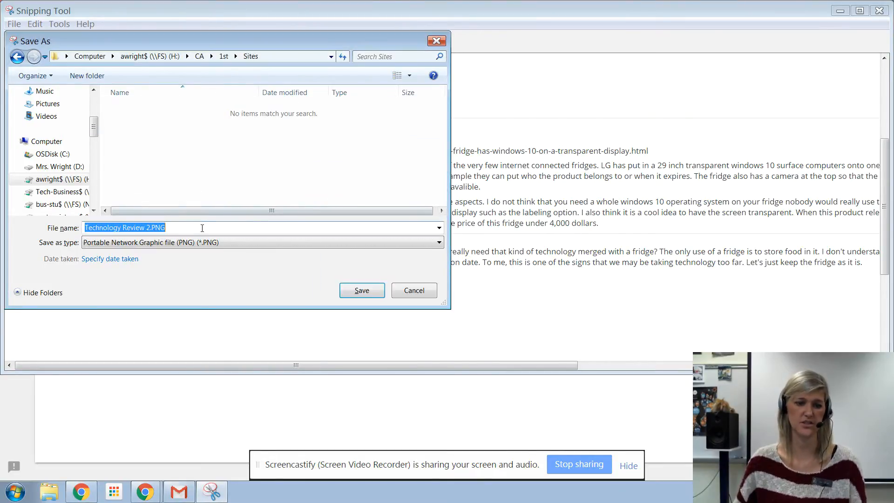
type("TR 1")
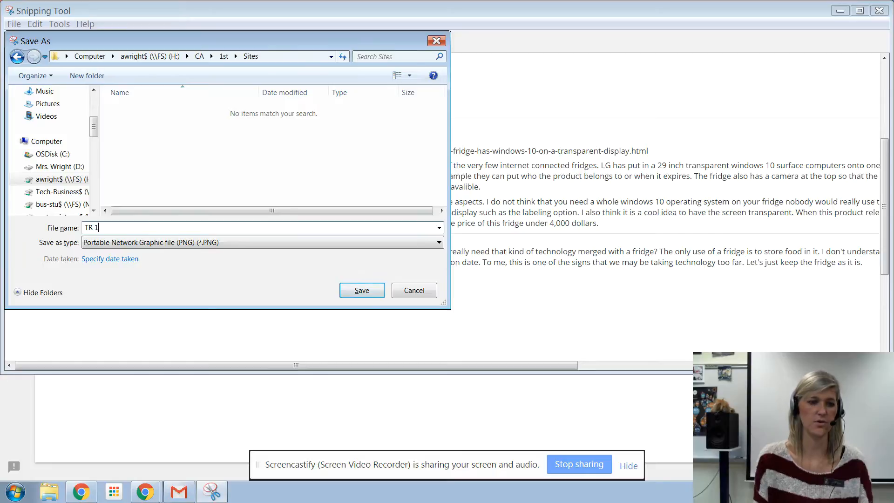
left_click(359, 294)
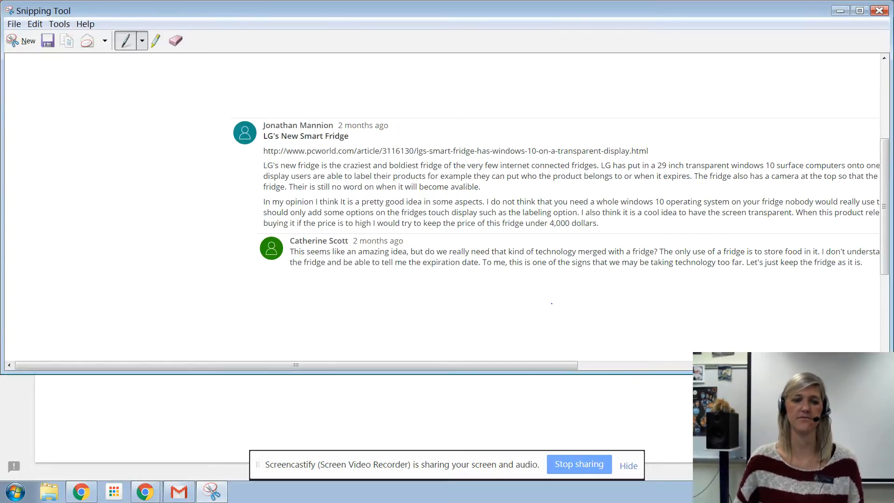
left_click(839, 13)
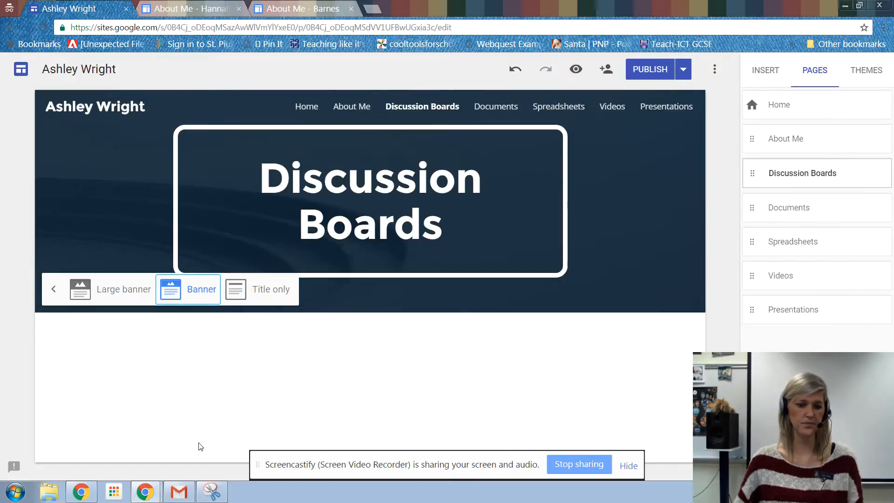
Step: Switch to the PowerSchool Learning window, close the Technology Review 1 discussion and open the Technology Review 2 discussion
mouse_move(150, 498)
left_click(140, 449)
left_click(53, 10)
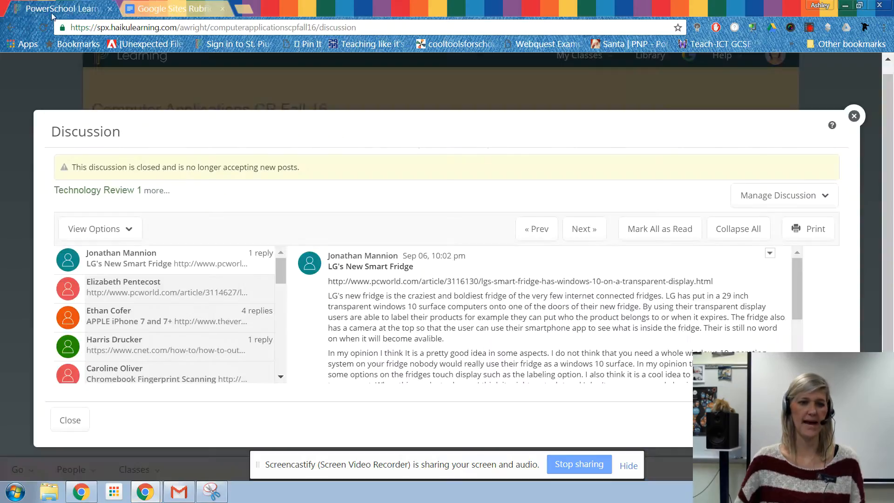
left_click(854, 116)
left_click(151, 382)
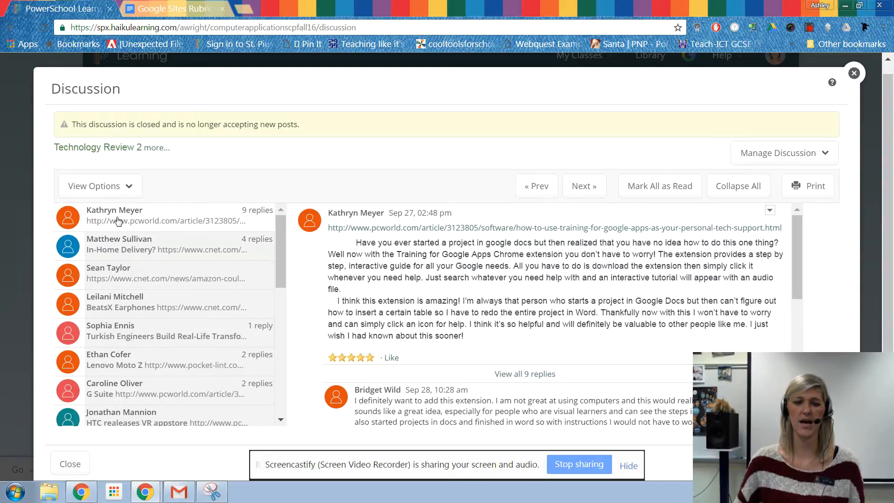
Step: Open the printable view of only the first Technology Review 2 thread and cancel the actual printing
left_click(812, 188)
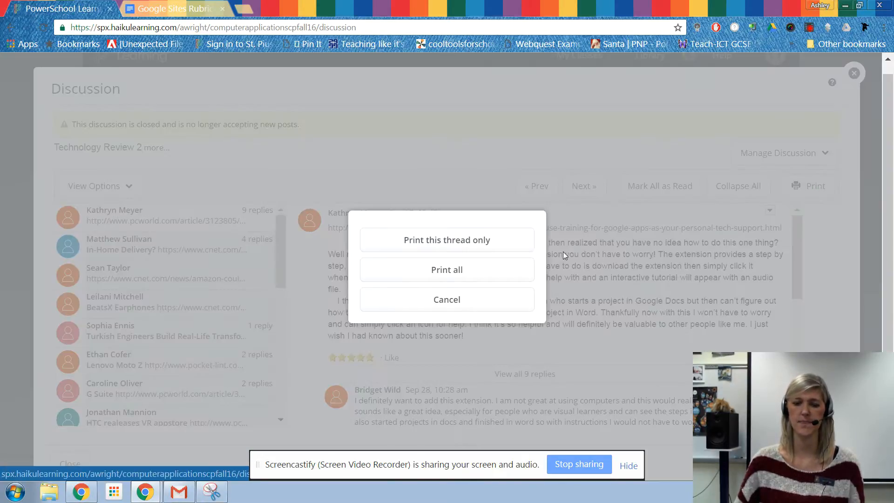
left_click(409, 240)
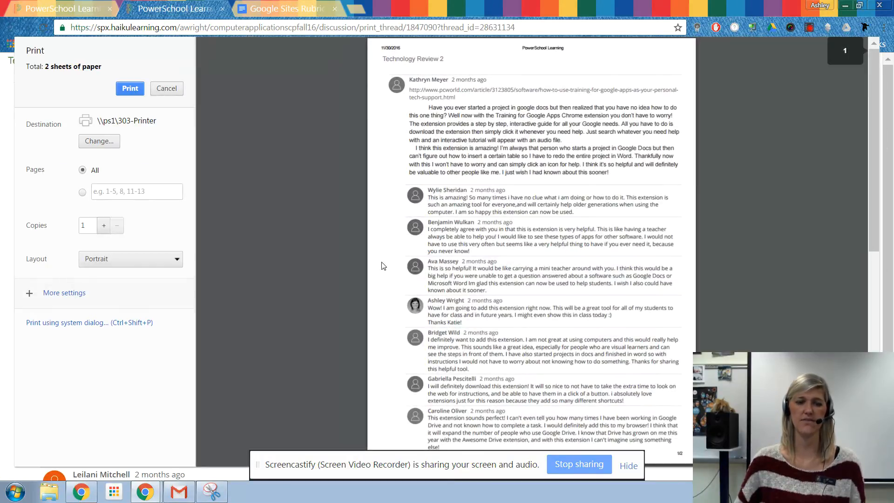
left_click(167, 89)
scroll(467, 259, "down", 2)
scroll(467, 260, "up", 2)
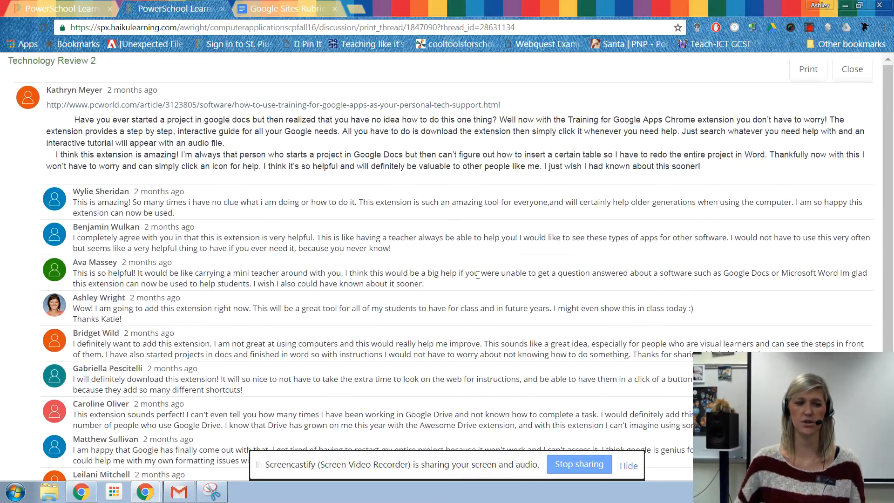
Step: Zoom the page out to fit the whole thread and capture the post with all its replies in the Snipping Tool
scroll(516, 267, "down", 2)
key("ctrl+minus")
key("ctrl+minus")
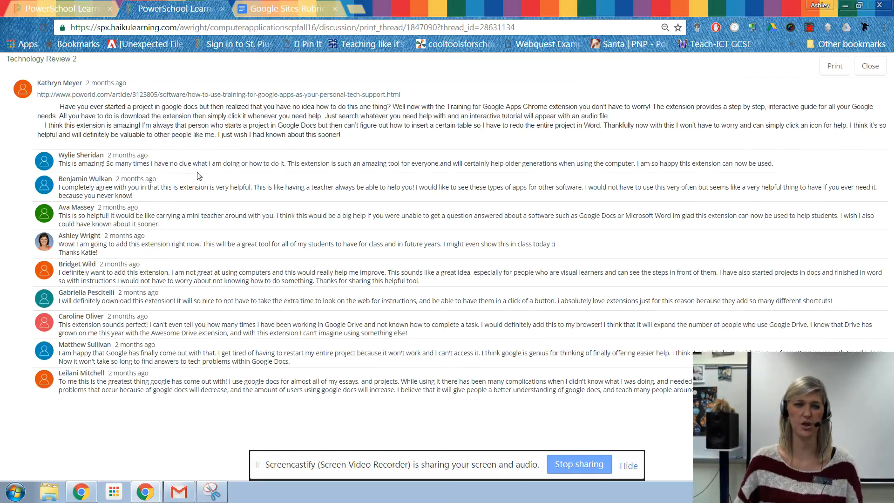
left_click(215, 499)
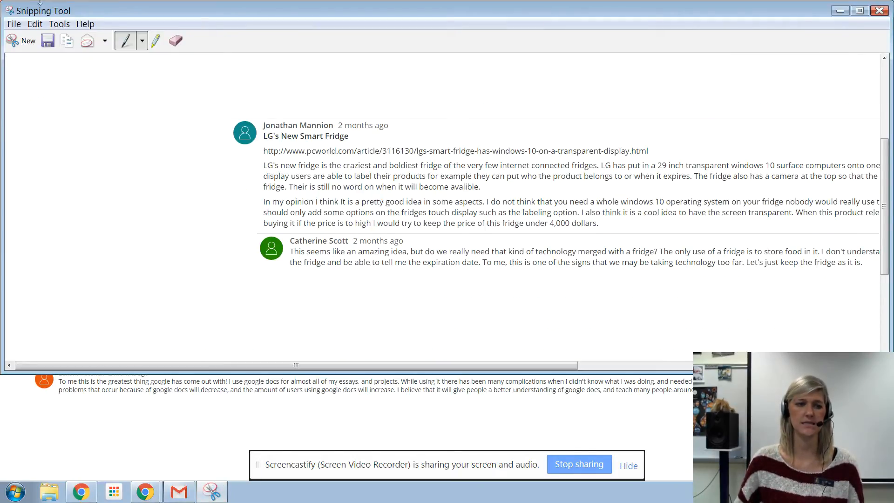
left_click(22, 41)
left_click_drag(10, 73, 890, 408)
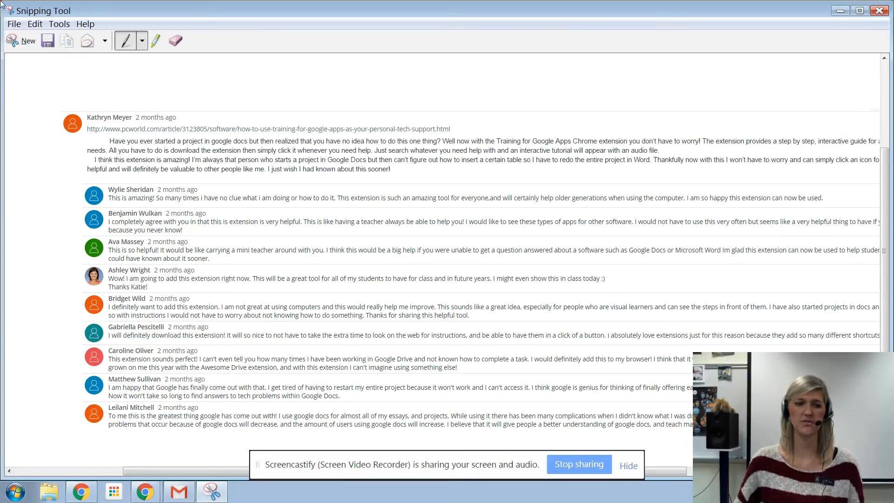
Step: Save the new snip as "TR 2" in PNG format in the Sites folder and minimize the Snipping Tool
left_click(13, 24)
left_click(32, 55)
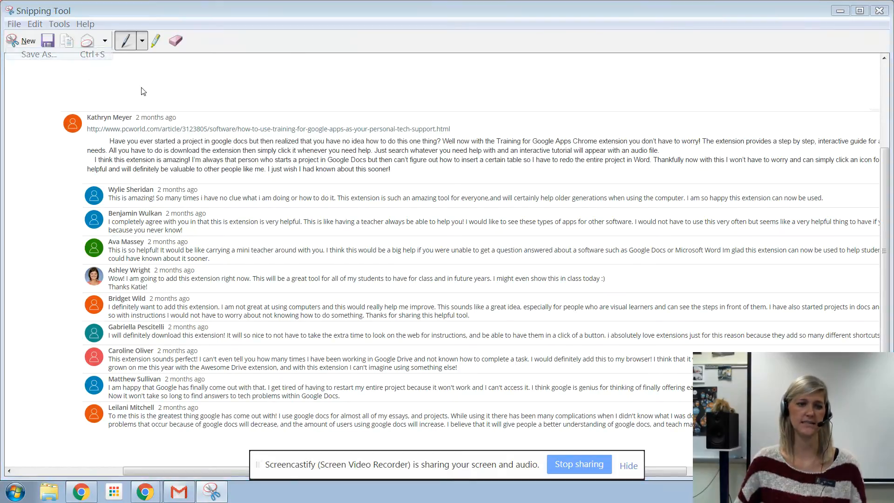
type("TR2")
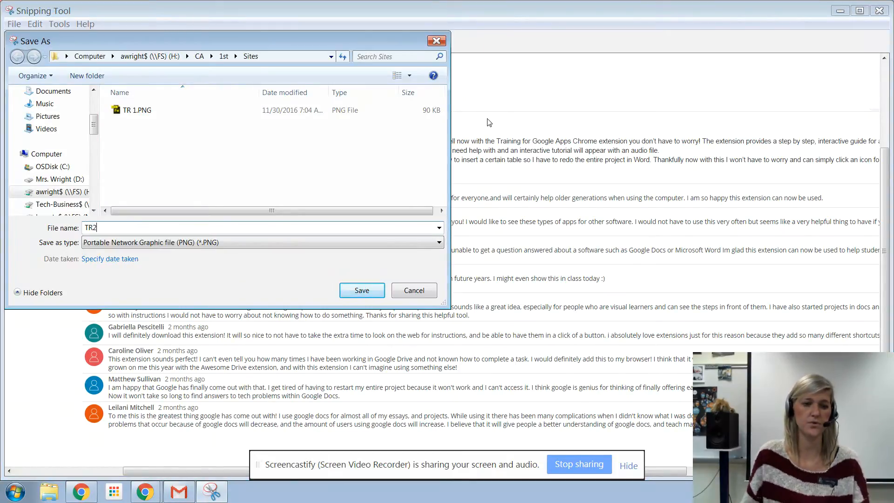
key("BackSpace")
type("2")
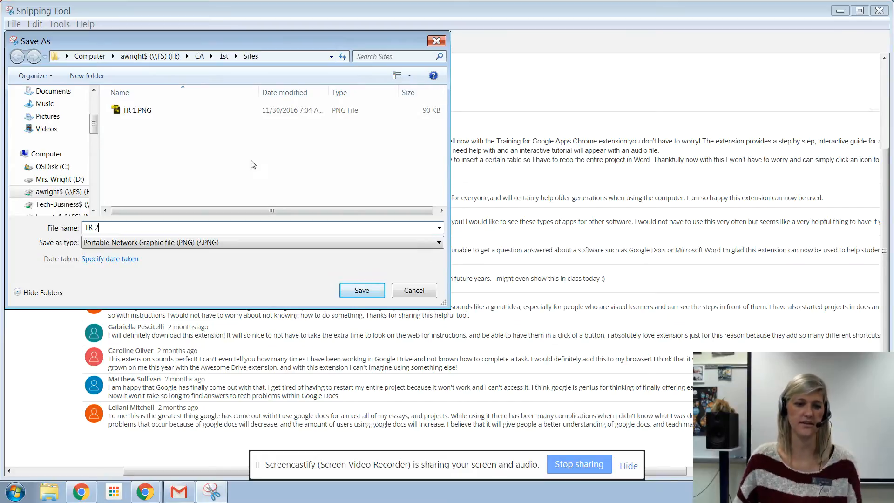
left_click(363, 290)
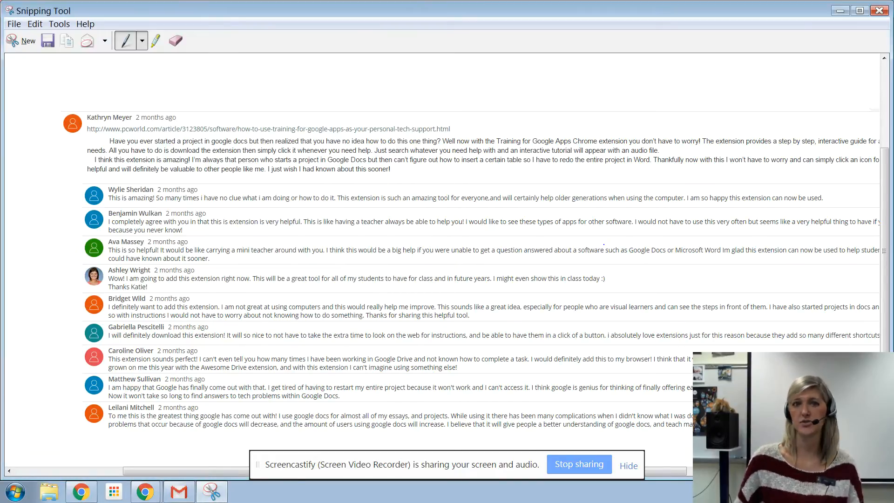
left_click(839, 12)
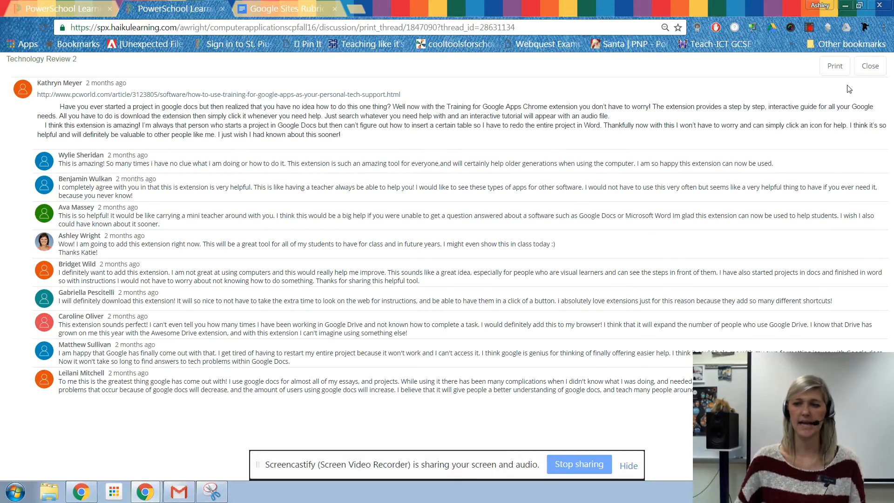
Step: Close the printable thread view and switch to the Google Sites window with the Discussion Boards page
left_click(870, 66)
left_click(150, 495)
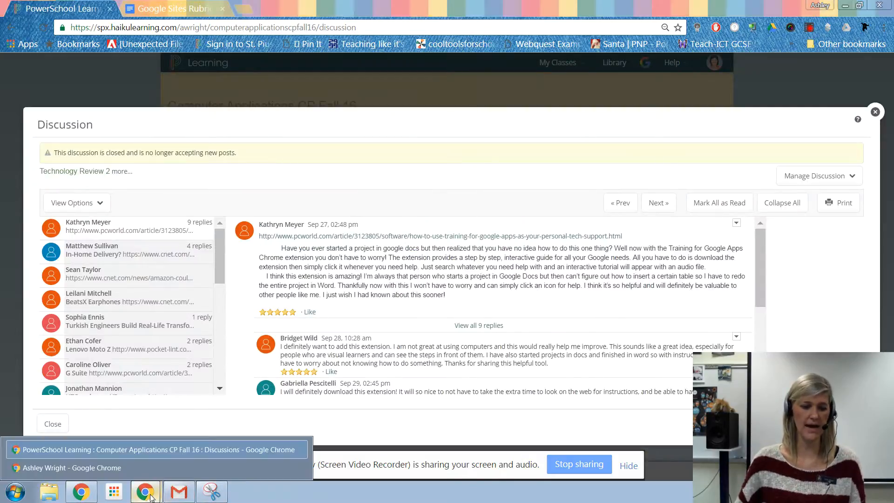
left_click(132, 467)
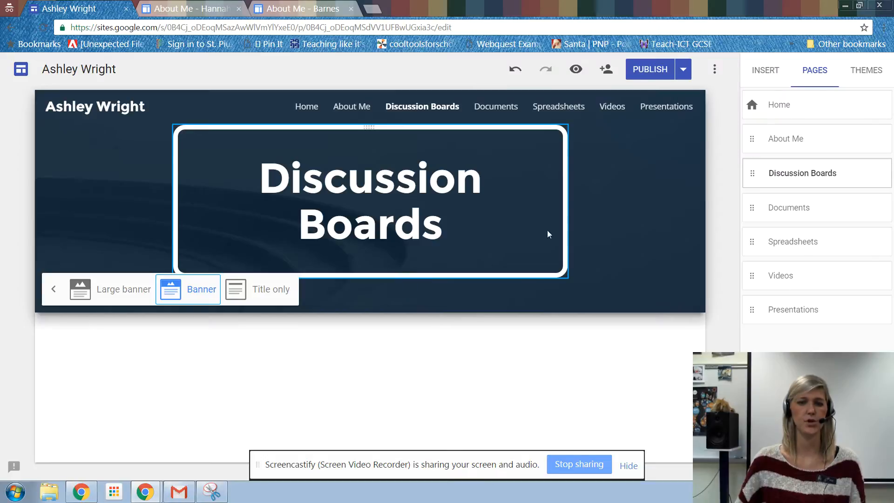
left_click(259, 364)
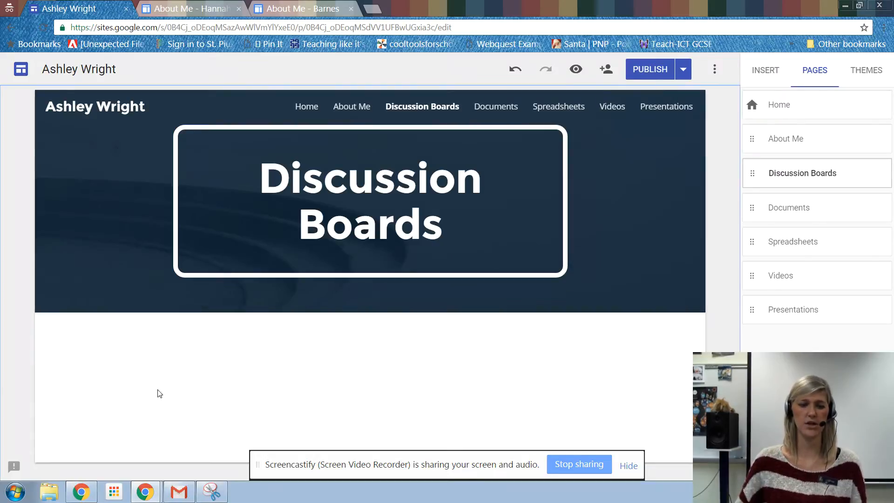
Step: Insert the images TR 1.PNG and TR 2.PNG from the H: drive's CA > 1st > Sites folder into the Discussion Boards page
left_click(765, 70)
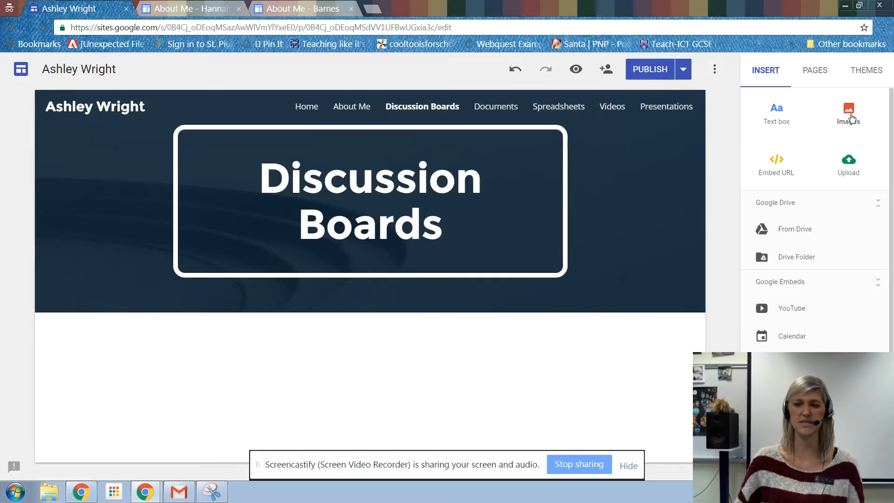
left_click(850, 115)
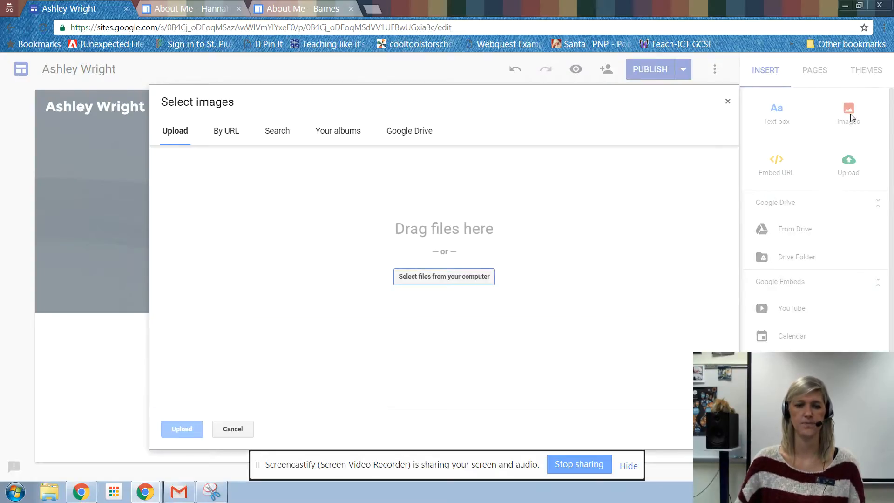
left_click(444, 276)
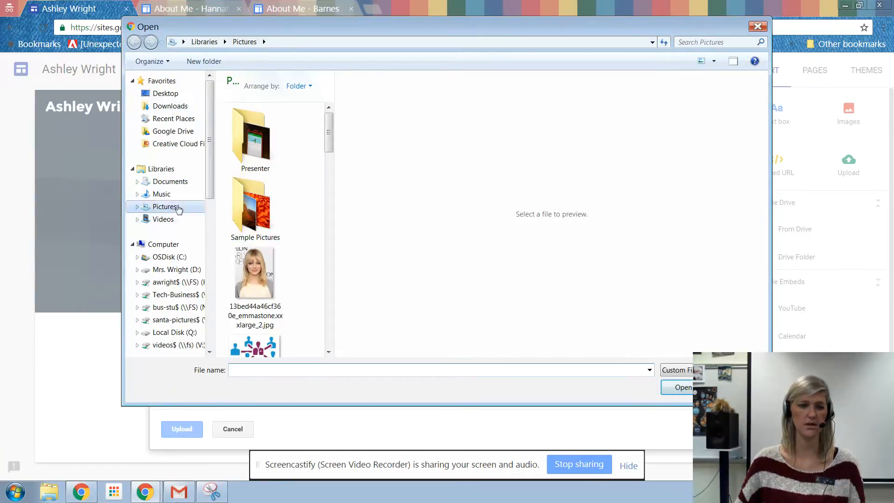
left_click(175, 282)
double_click(284, 91)
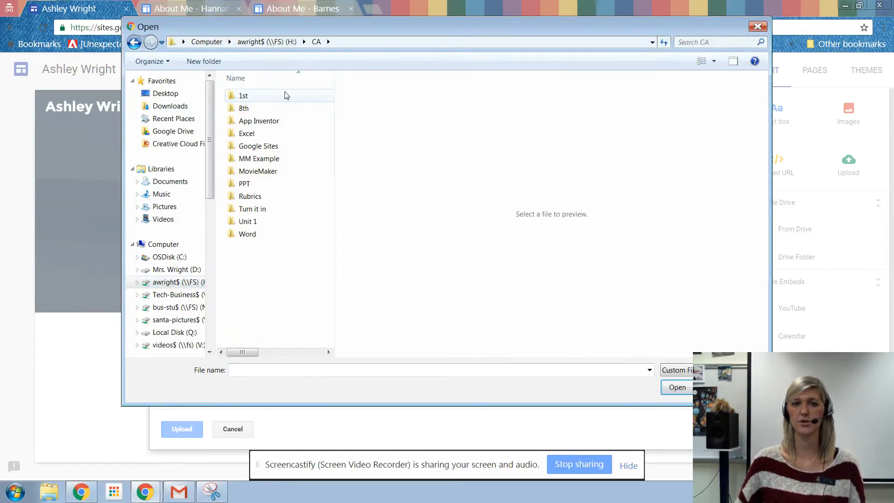
double_click(286, 95)
double_click(255, 133)
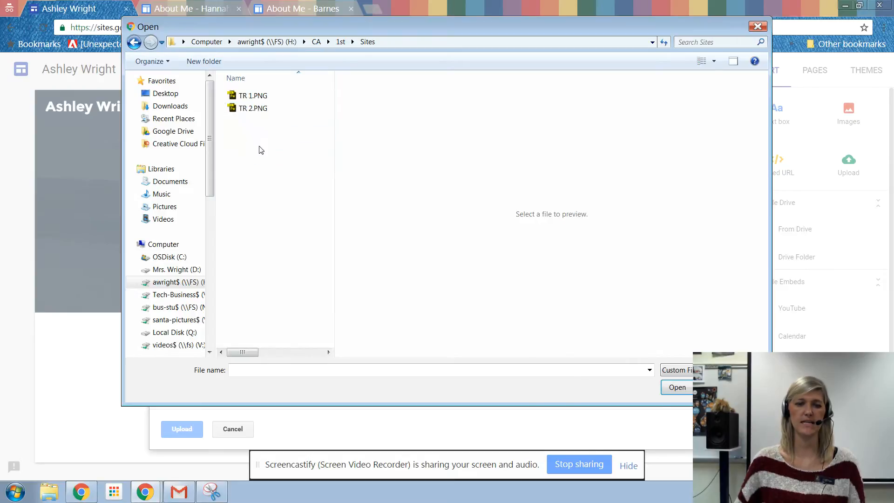
left_click(255, 96)
left_click(259, 109, "shift")
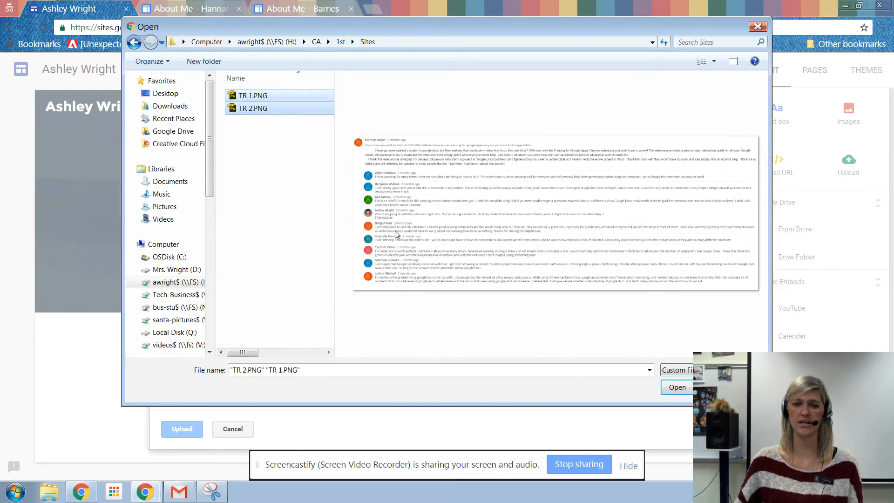
left_click(690, 387)
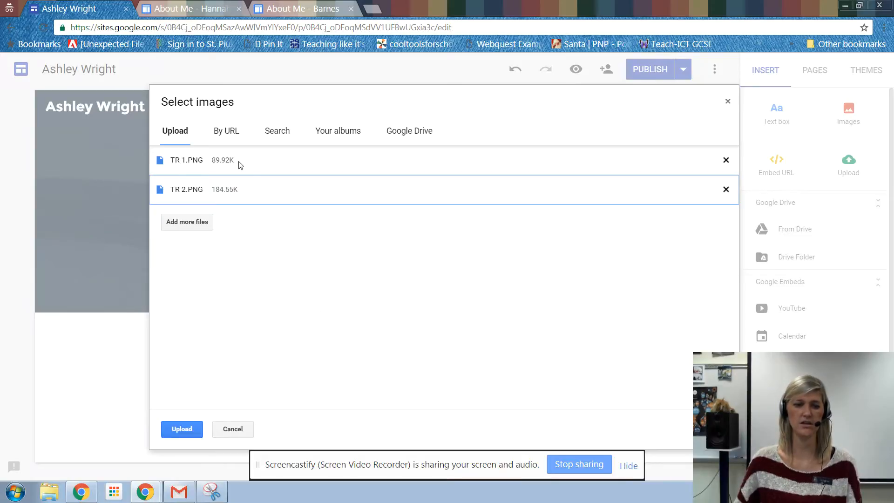
left_click(177, 435)
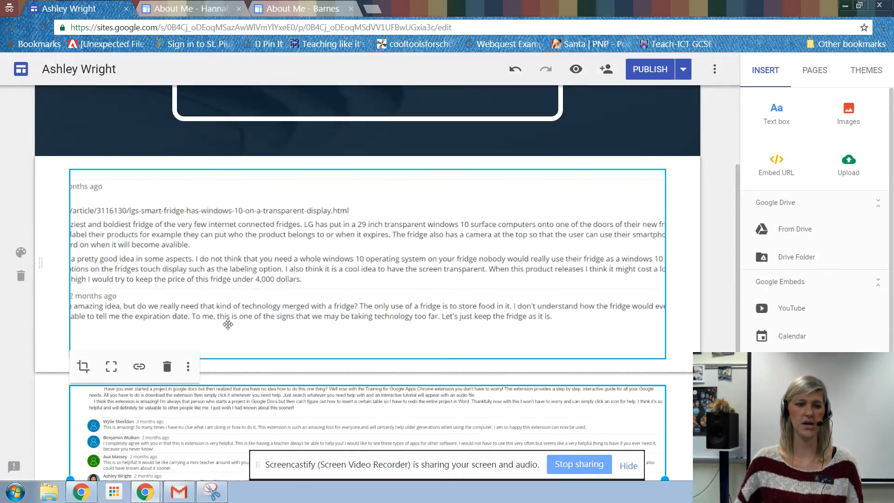
Step: Shrink the smart fridge discussion image to about two thirds of the content width
scroll(226, 364, "down", 2)
left_click(192, 186)
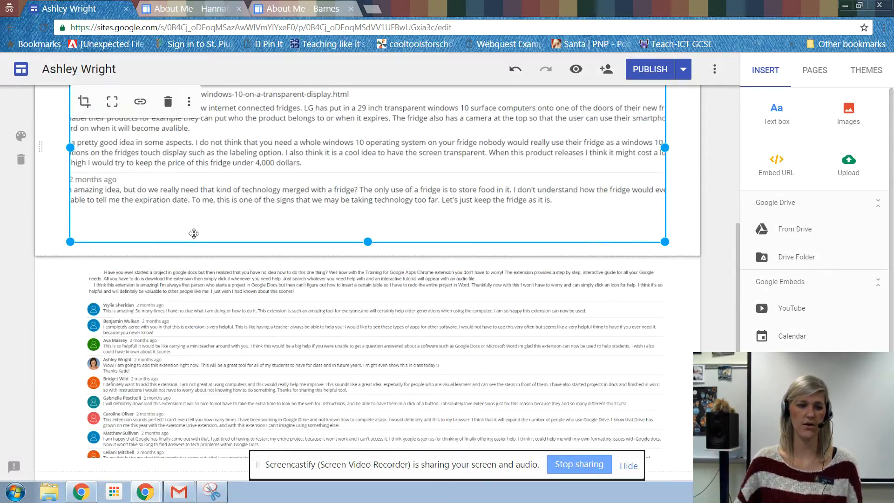
scroll(193, 233, "up", 3)
left_click_drag(665, 416, 462, 397)
scroll(186, 289, "down", 1)
scroll(187, 289, "down", 3)
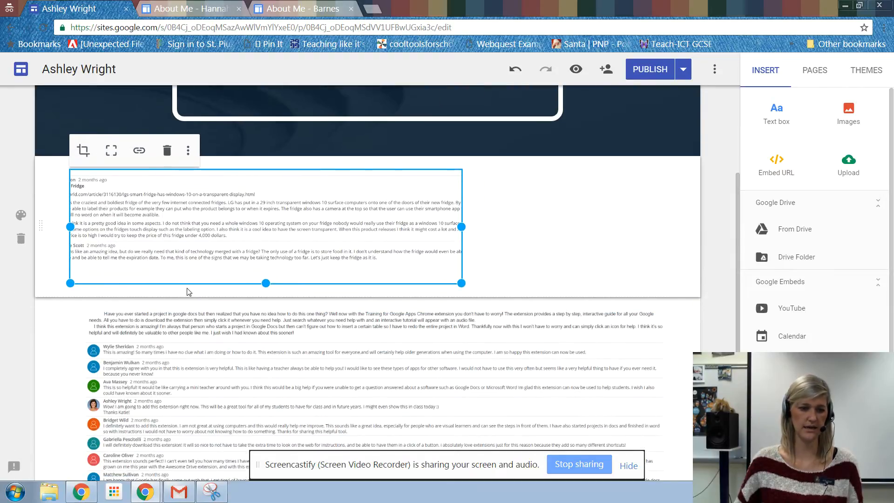
Step: Increase the height of the Google Apps extension discussion image until the whole thread, including the original post, fits in the frame
left_click(189, 280)
scroll(273, 310, "up", 1)
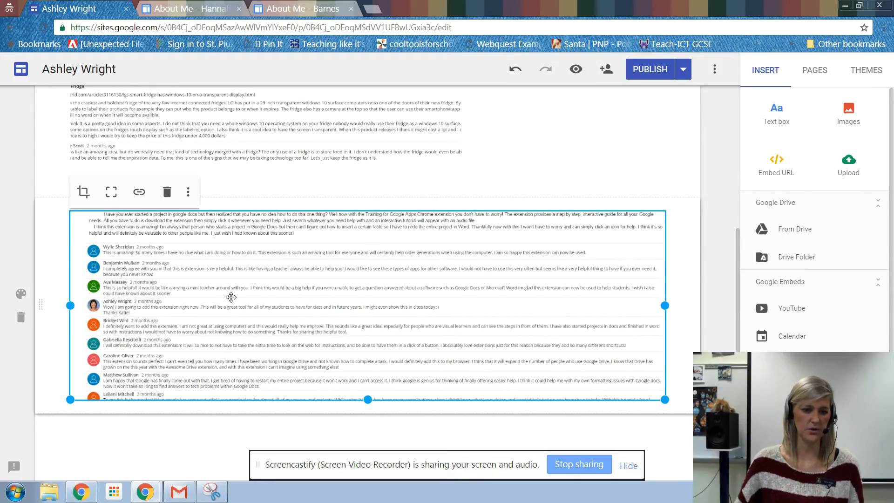
scroll(326, 312, "up", 2)
scroll(619, 382, "down", 1)
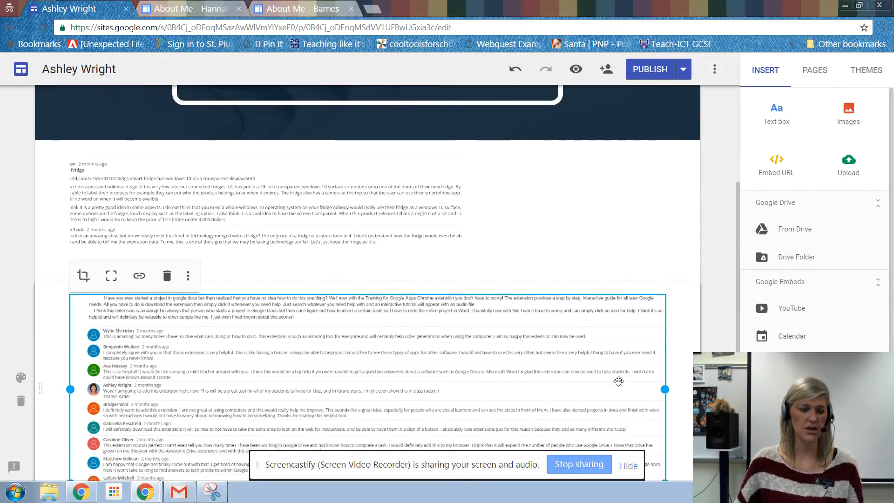
scroll(371, 331, "down", 2)
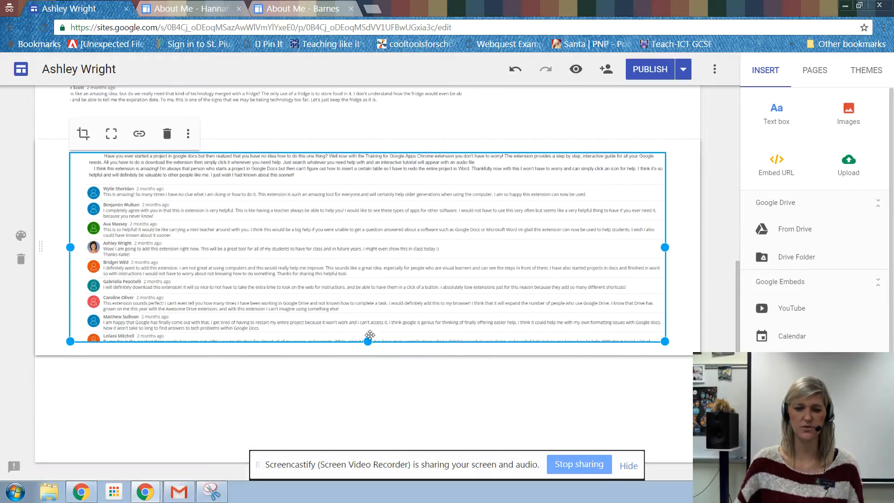
left_click_drag(368, 342, 371, 370)
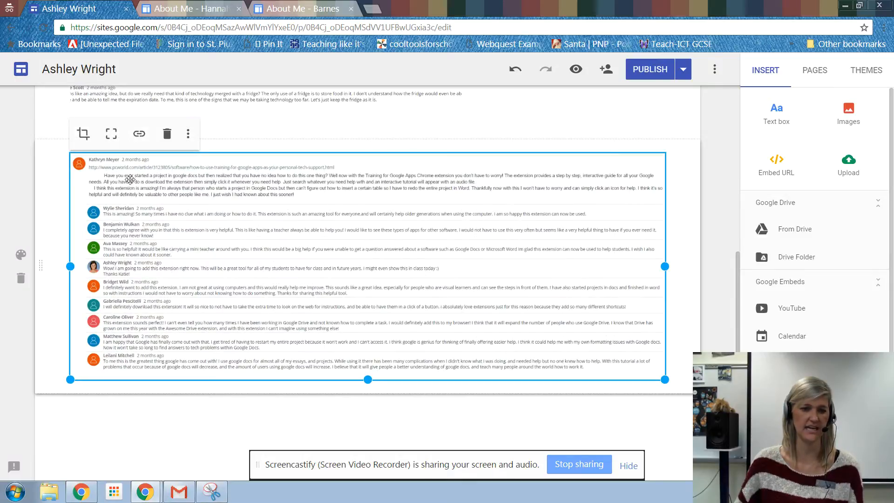
Step: Widen the smart fridge discussion image to the full content width and extend its height to fit the whole thread
scroll(236, 239, "up", 5)
left_click(181, 281)
left_click_drag(460, 302, 657, 302)
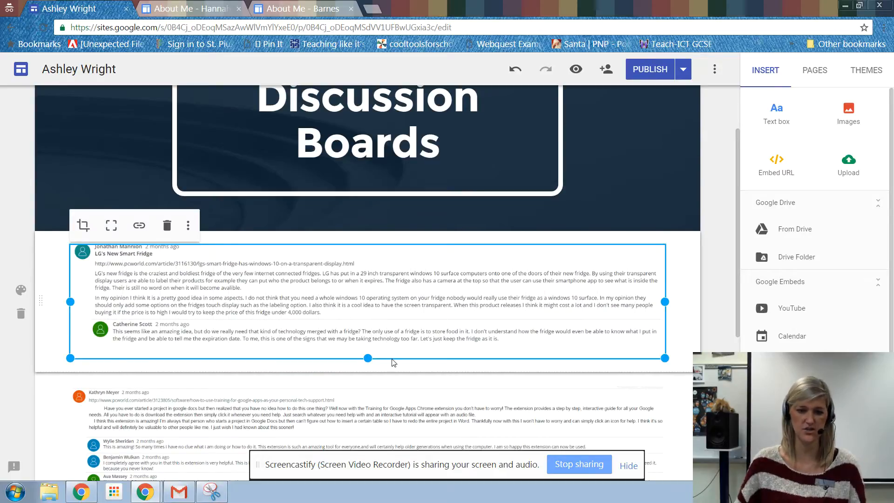
left_click_drag(366, 356, 368, 368)
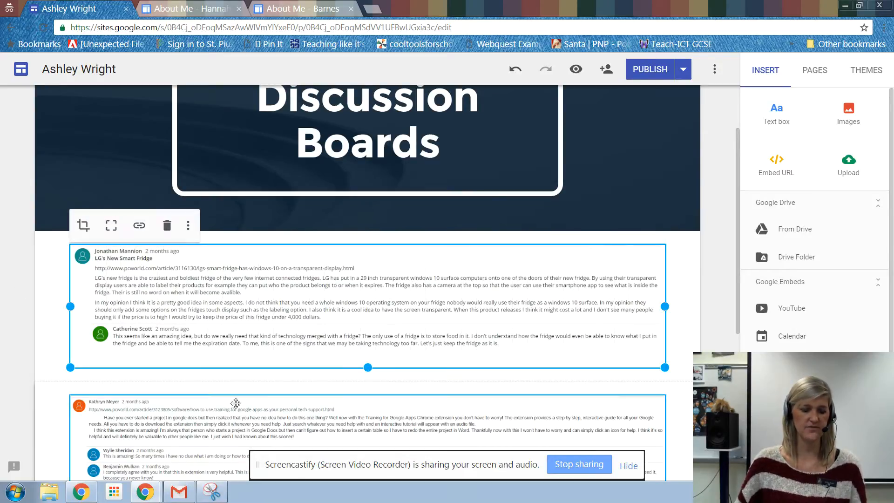
Step: Insert a text box and place it in its own section between the page banner and the smart fridge discussion image
scroll(235, 394, "down", 1)
scroll(234, 394, "down", 1)
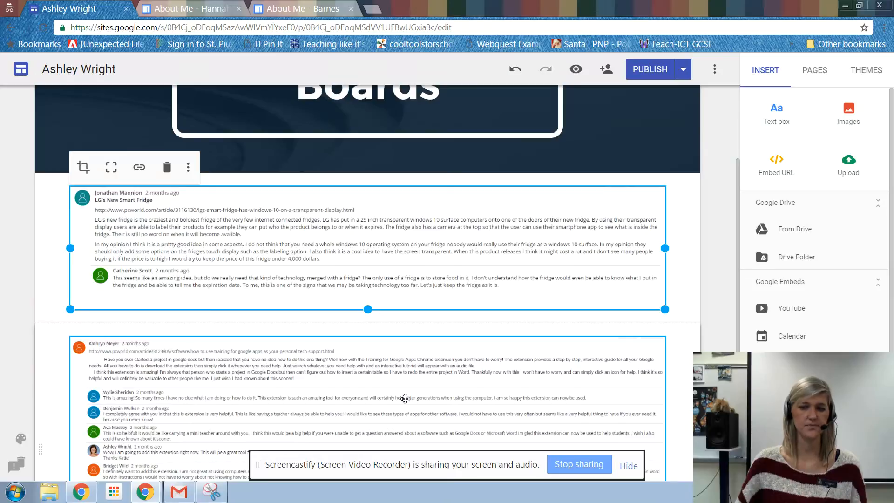
left_click(775, 119)
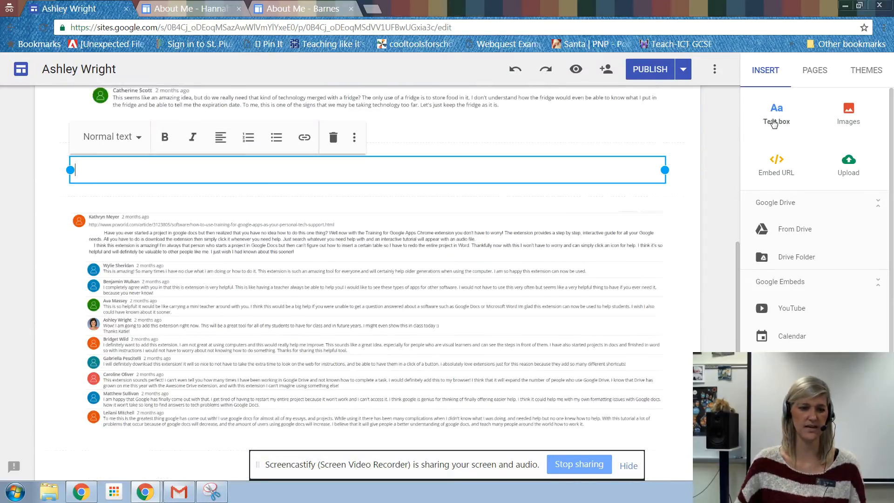
scroll(135, 167, "up", 2)
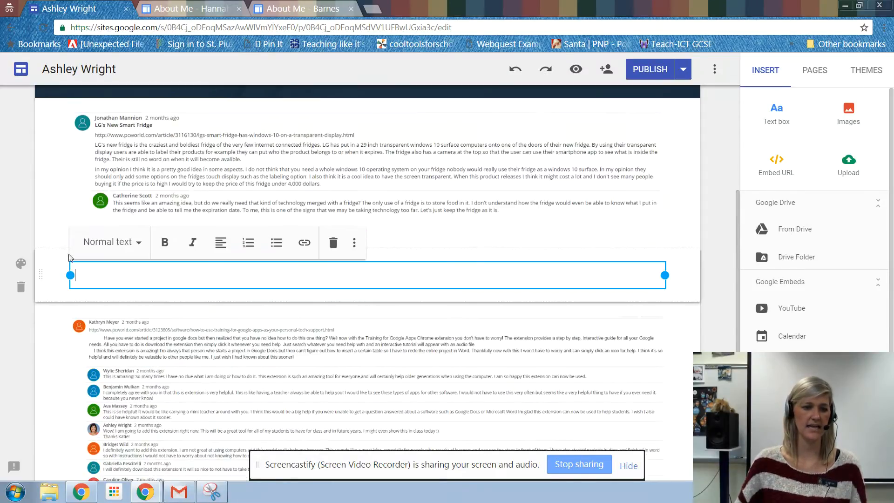
left_click_drag(73, 263, 83, 324)
scroll(142, 246, "down", 3)
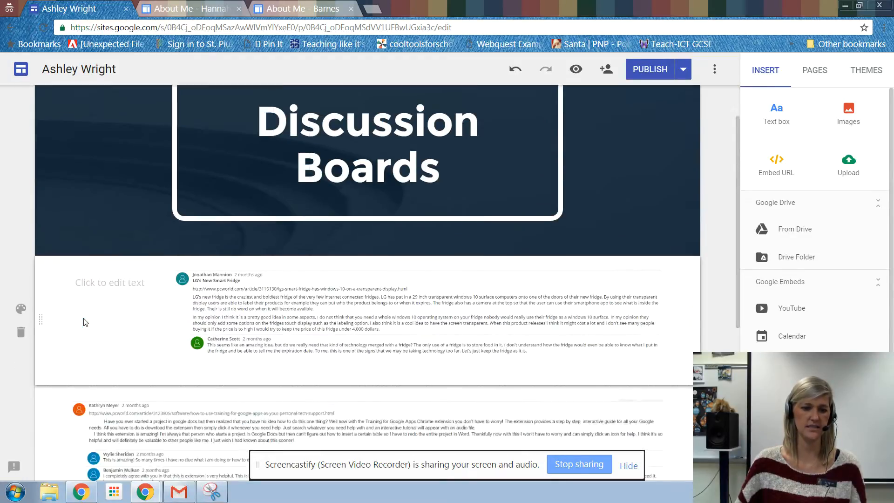
left_click(125, 223)
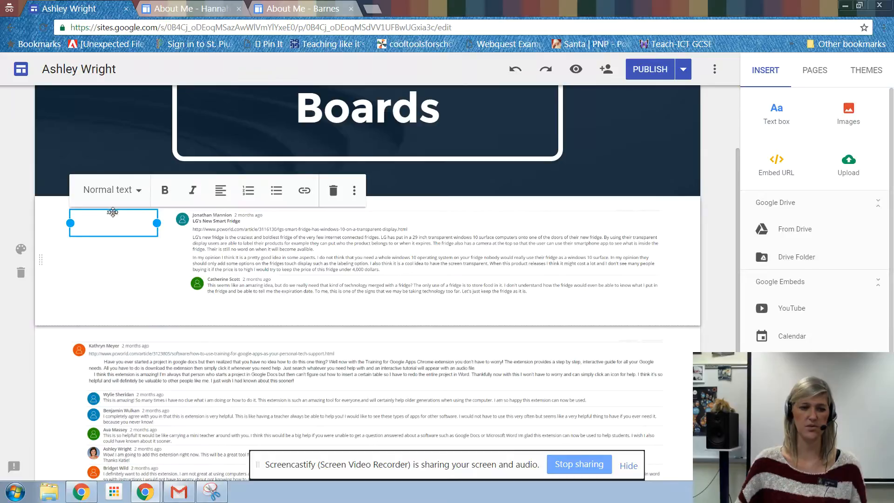
left_click_drag(129, 211, 168, 204)
Step: Enter "Technology Review 1" in the new text box, widen the box to about half the content width, and style it as Heading
left_click(125, 159)
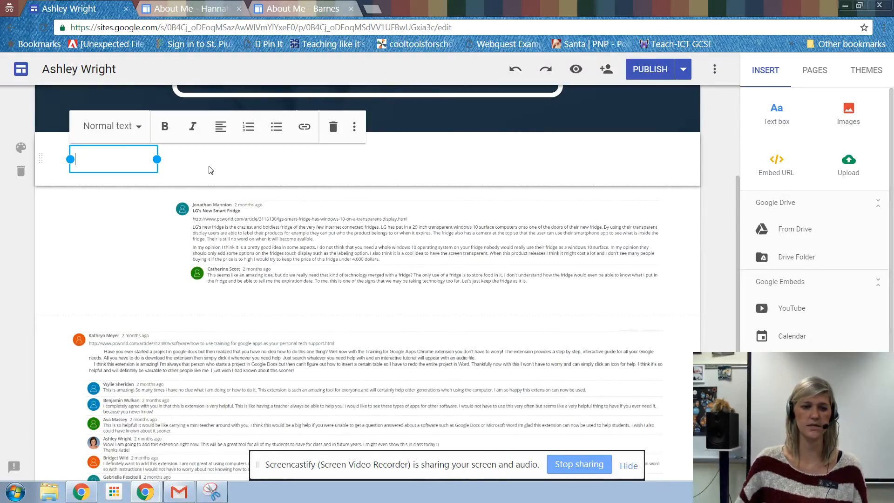
type("Technolopgy")
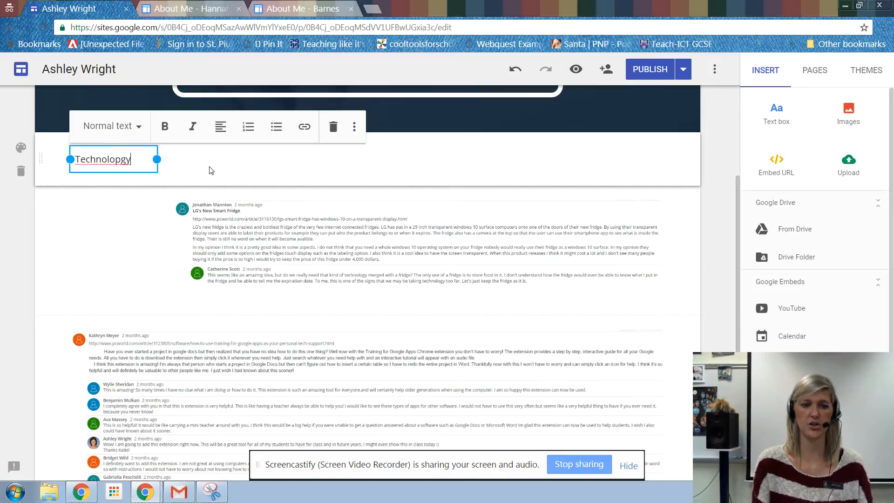
key("BackSpace")
key("BackSpace")
key("BackSpace")
type("gy Revie")
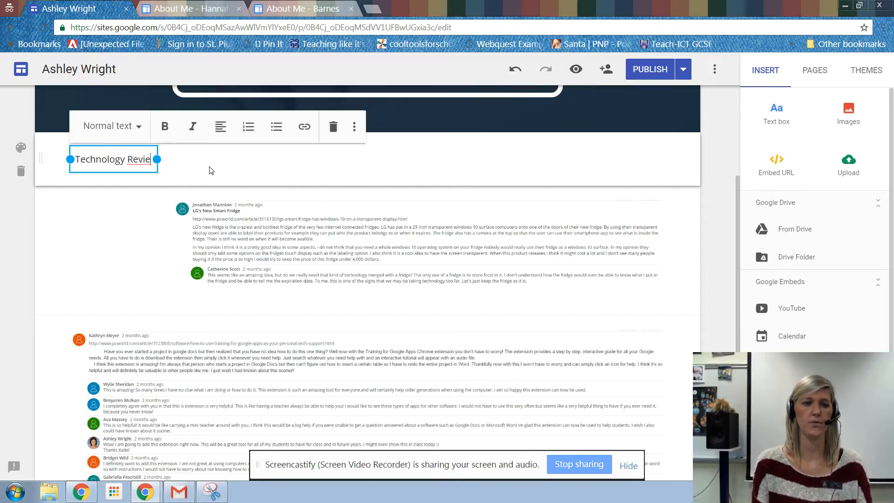
type("w 1")
left_click_drag(157, 166, 360, 159)
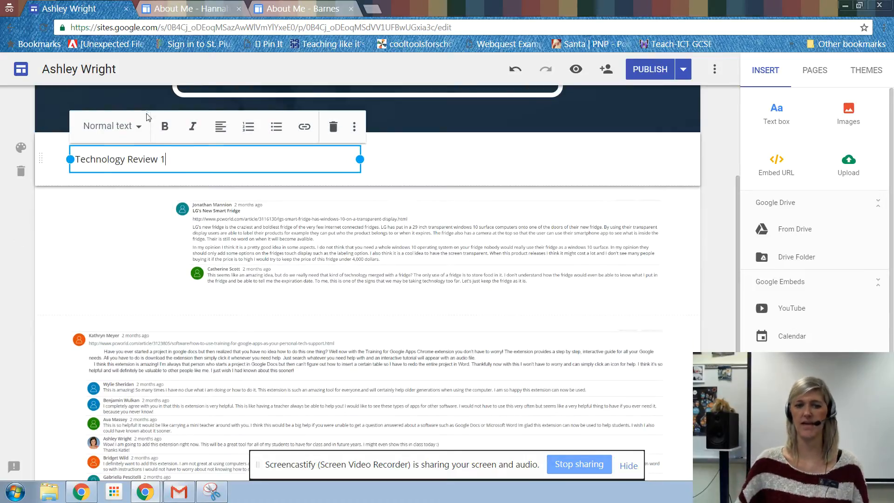
left_click(115, 125)
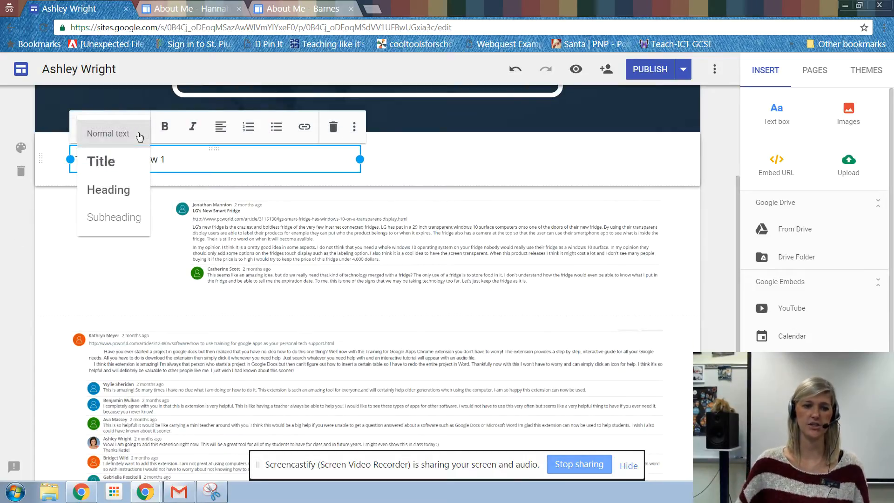
left_click(110, 190)
Step: Stretch the smart fridge image back to the full content width and increase its height to show the complete thread
left_click(237, 250)
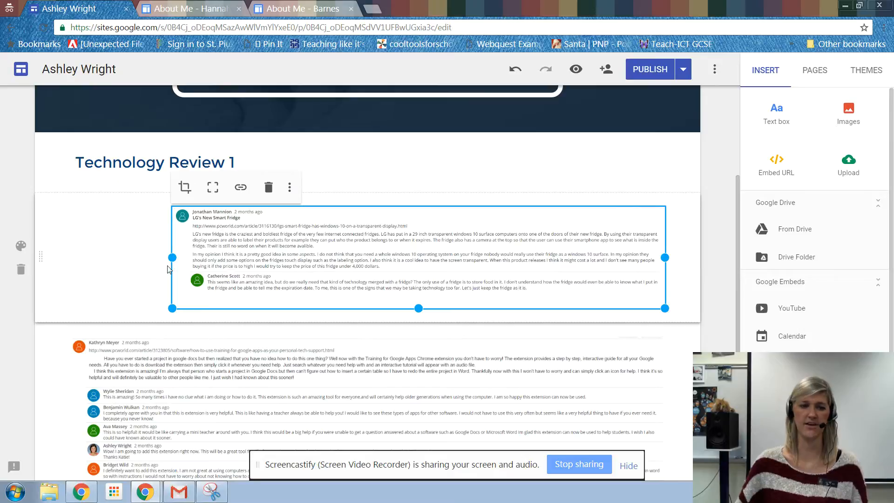
left_click_drag(172, 257, 70, 257)
left_click_drag(366, 303, 368, 335)
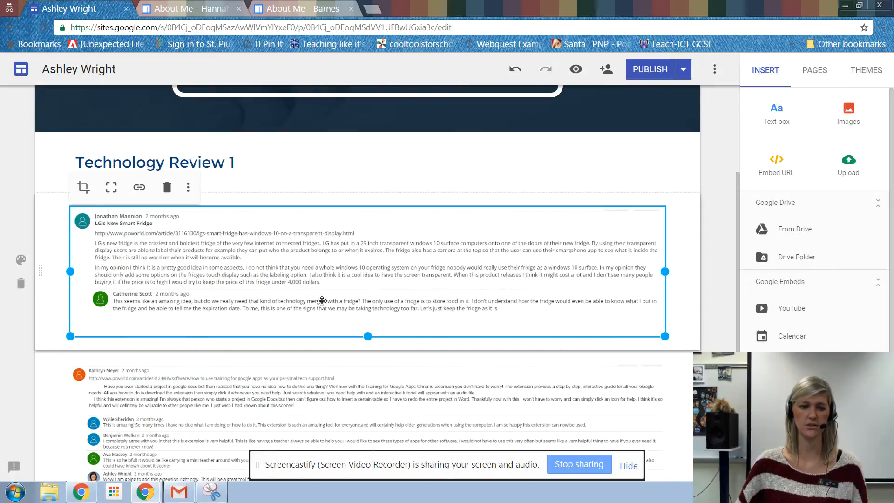
left_click(728, 253)
Step: Add a text box reading "Technology Review 2" above the Google Apps extension discussion image and style it as Heading
scroll(393, 196, "down", 3)
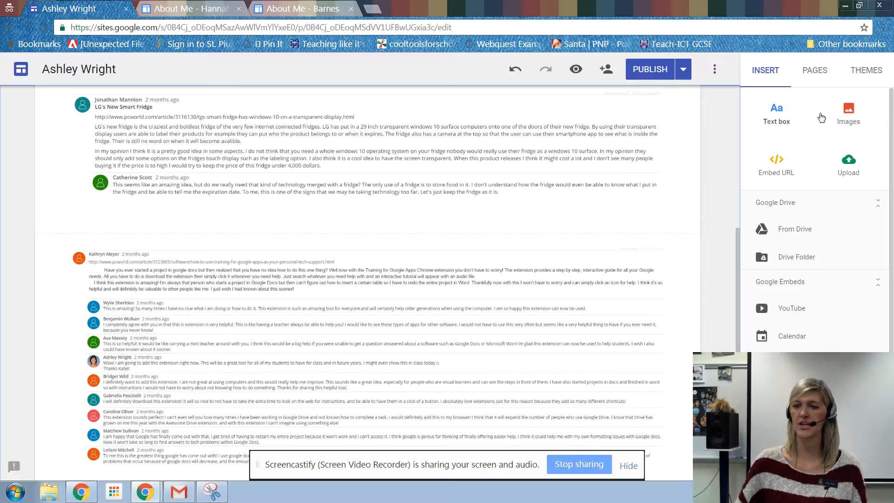
left_click(777, 117)
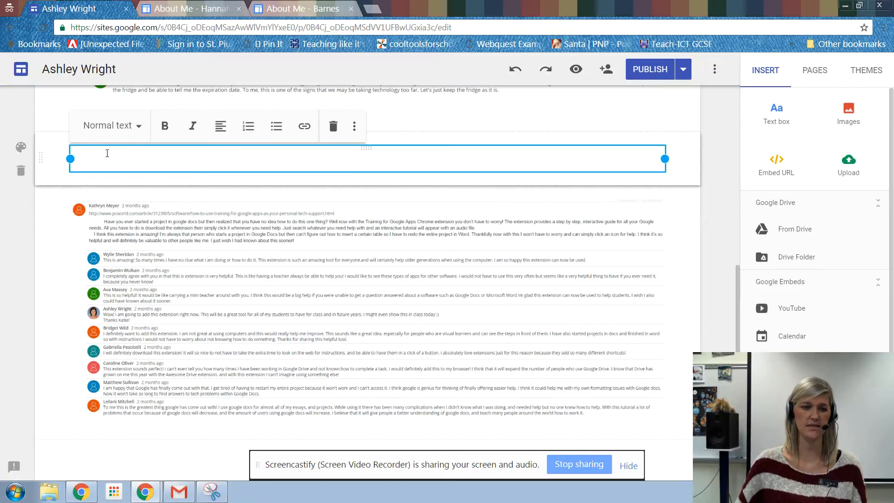
type("Technology Review 2")
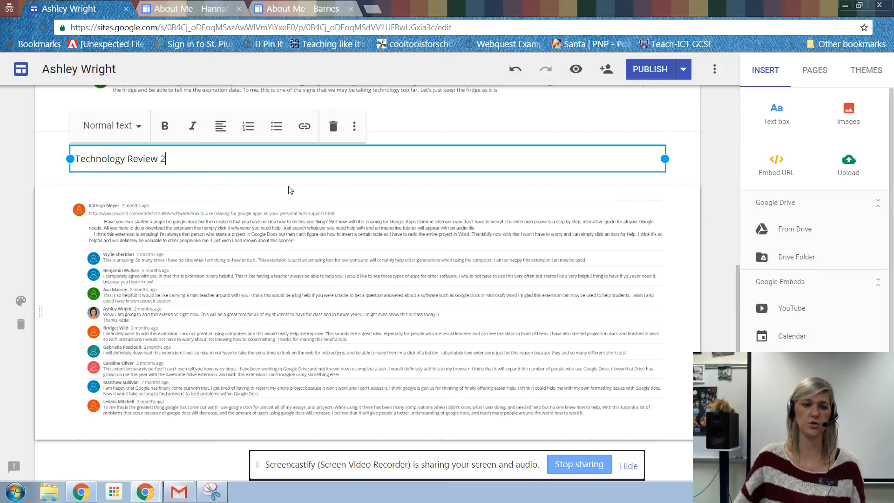
left_click(117, 125)
left_click(114, 188)
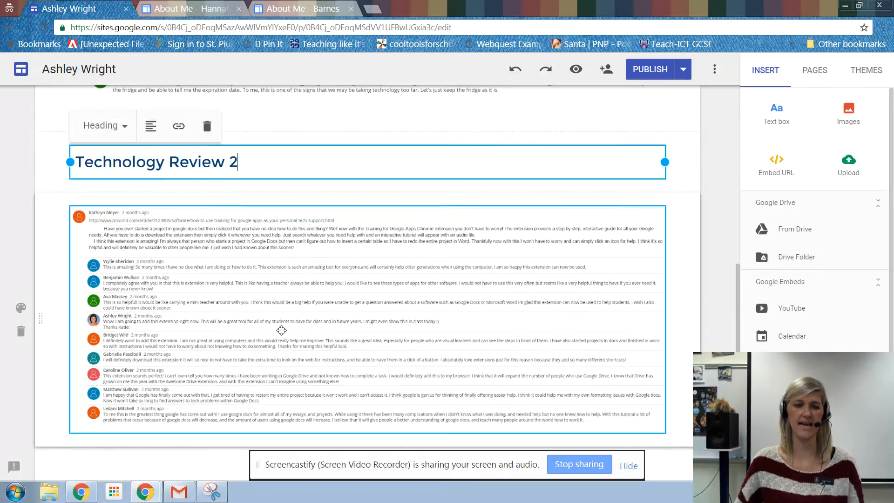
Step: Enlarge the discussion image under the Technology Review 2 heading by extending its height twice
left_click(173, 276)
scroll(441, 379, "down", 2)
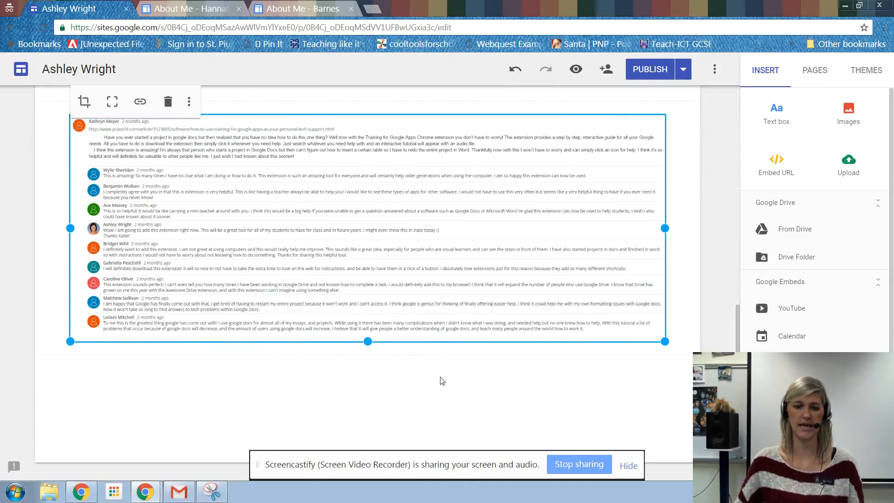
left_click_drag(368, 341, 368, 365)
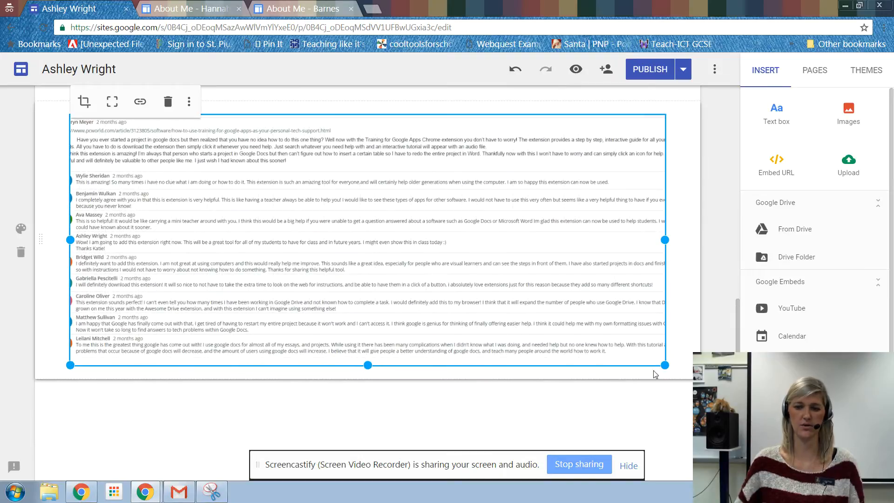
left_click_drag(665, 365, 665, 381)
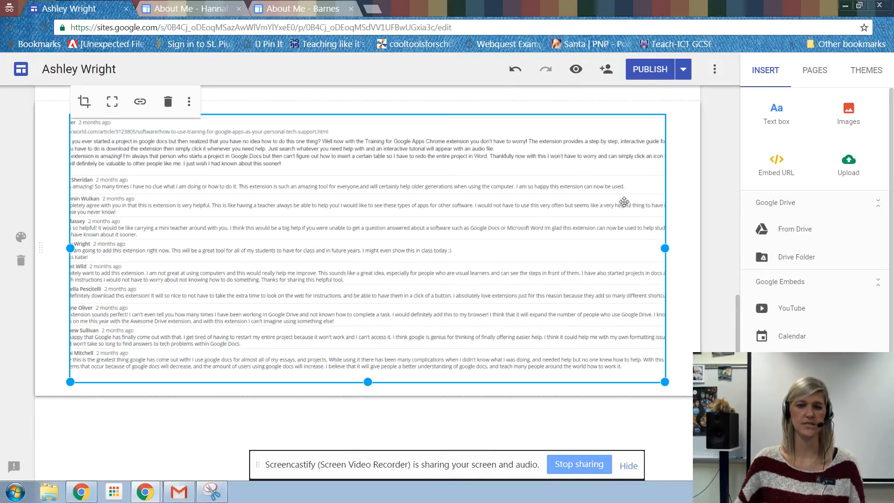
left_click(698, 162)
scroll(337, 233, "up", 4)
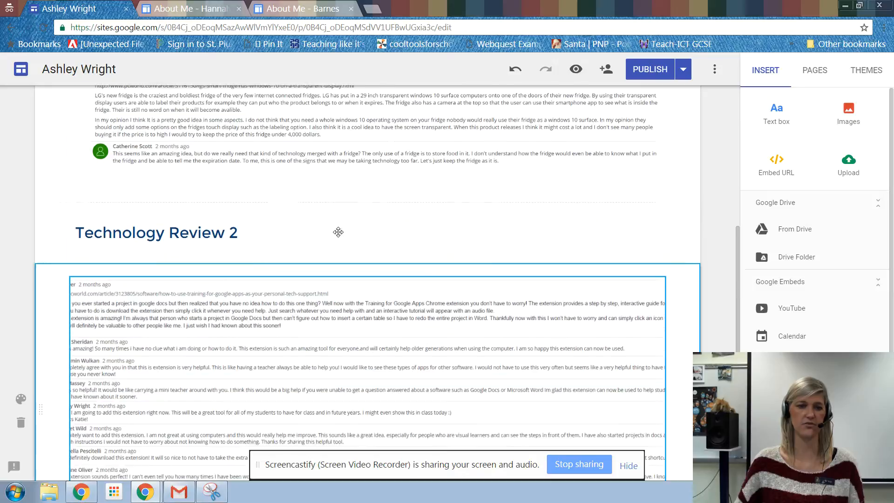
Step: Reduce the height of the Technology Review 2 discussion image to bring its cropped sides back into the frame
left_click(171, 352)
scroll(62, 333, "down", 4)
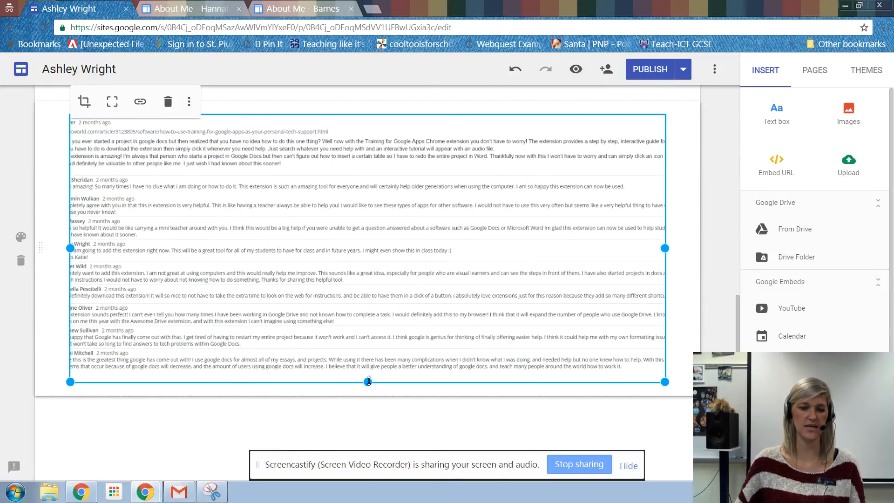
left_click_drag(368, 380, 368, 352)
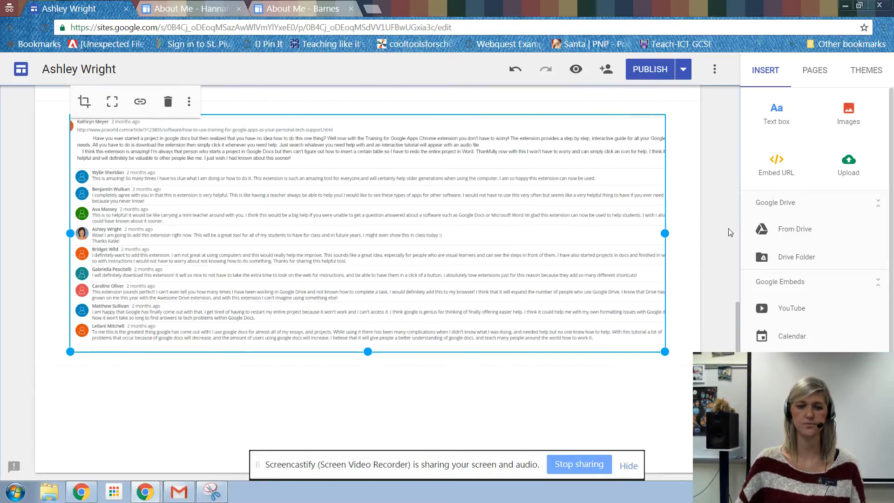
left_click(685, 295)
scroll(686, 295, "up", 5)
scroll(686, 295, "down", 5)
Step: Try to widen the Technology Review 2 discussion image beyond the content area on both sides
left_click(357, 282)
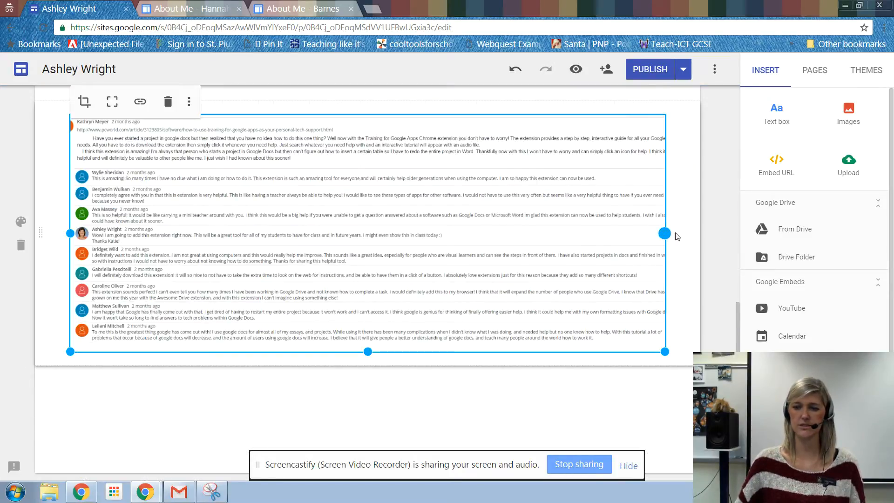
left_click_drag(666, 232, 694, 233)
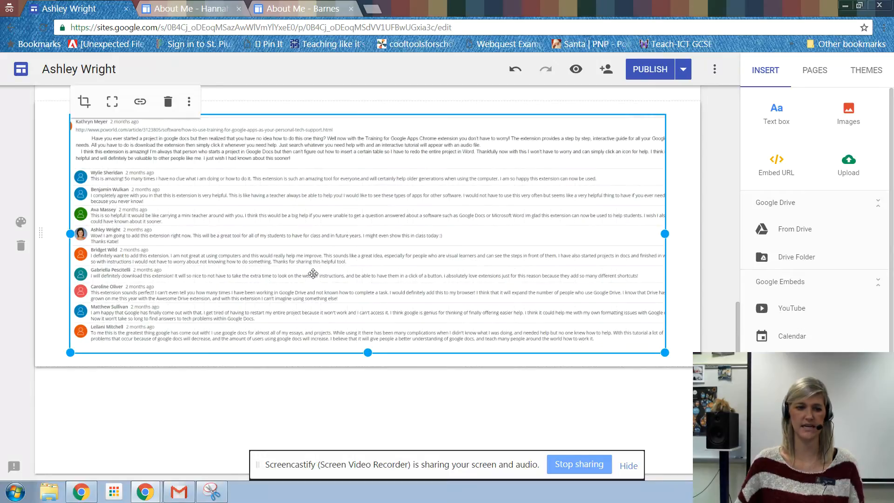
left_click_drag(70, 234, 20, 235)
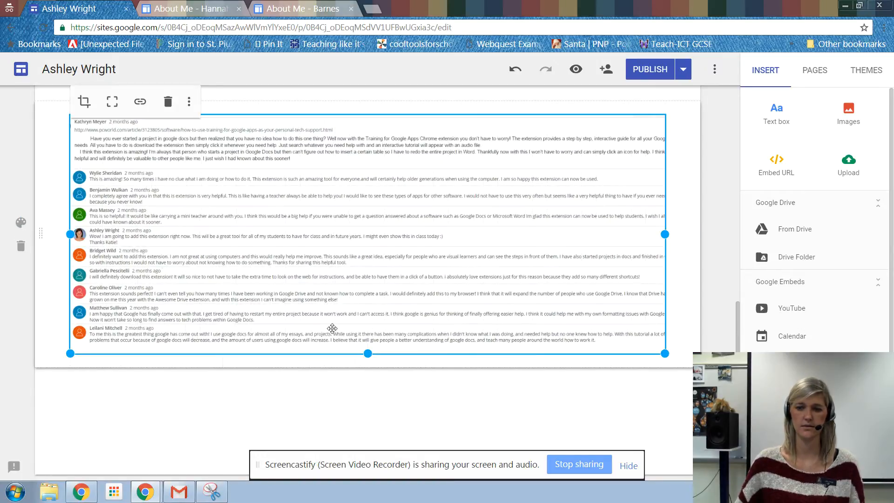
left_click(729, 229)
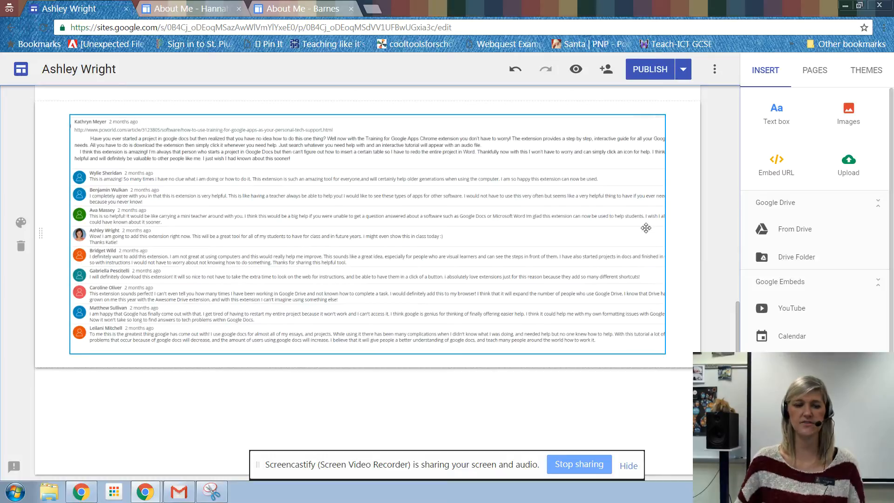
Step: Enlarge the Technology Review 2 discussion image by extending its height so the thread text is bigger, and return to the page banner
left_click(556, 201)
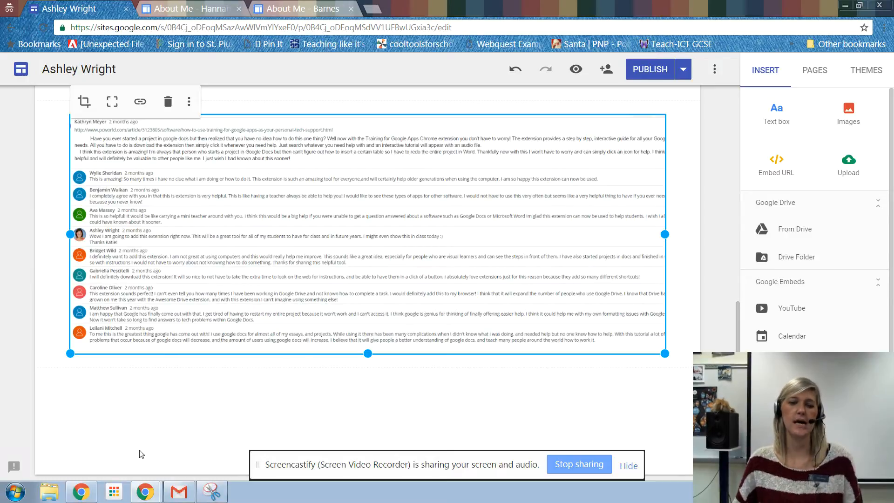
mouse_move(664, 235)
left_mouse_down()
mouse_move(688, 235)
mouse_move(674, 236)
left_mouse_up()
left_click_drag(665, 355, 665, 400)
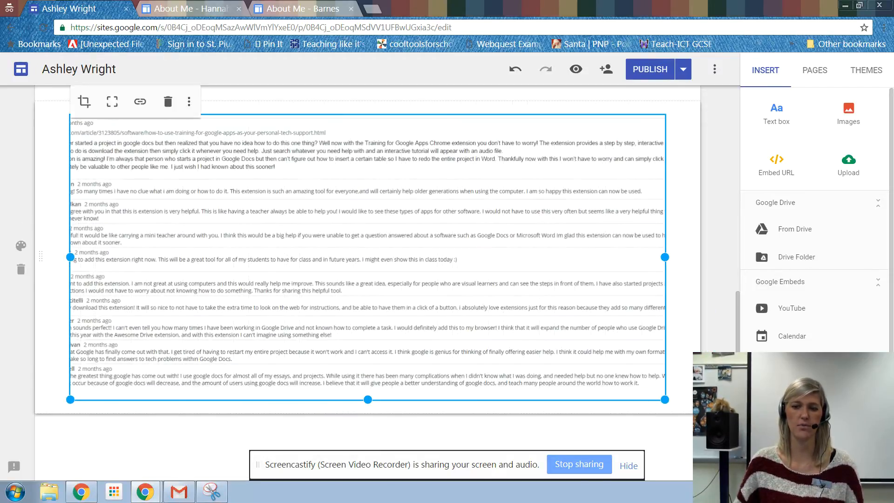
left_click(724, 282)
scroll(276, 276, "up", 10)
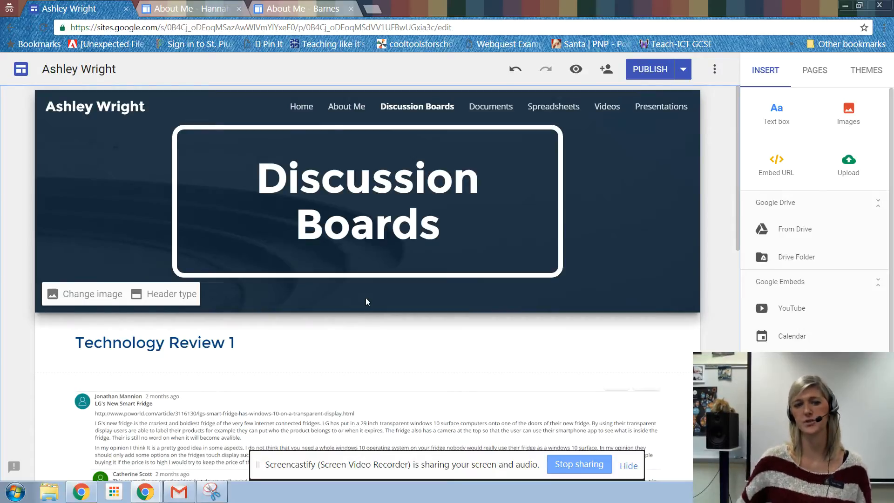
Step: Switch to the example student site with the sidebar of article reviews and look through its Article Reviews page
left_click(311, 6)
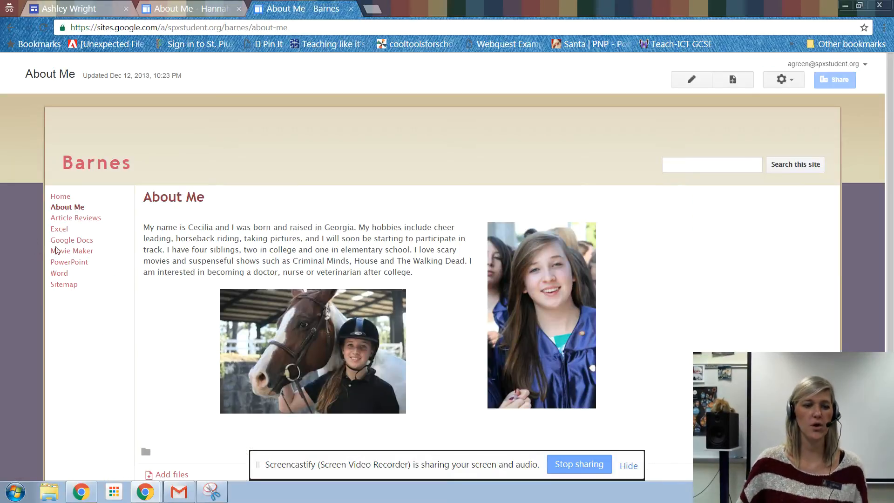
left_click(77, 222)
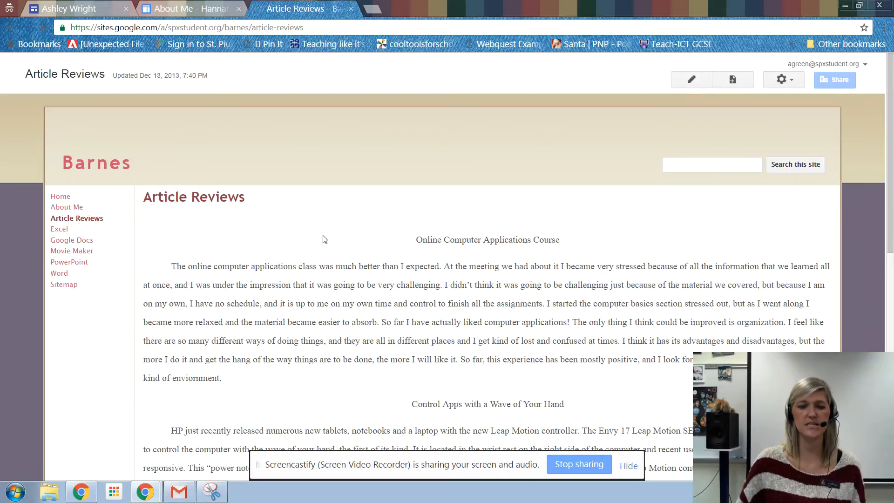
scroll(501, 275, "down", 7)
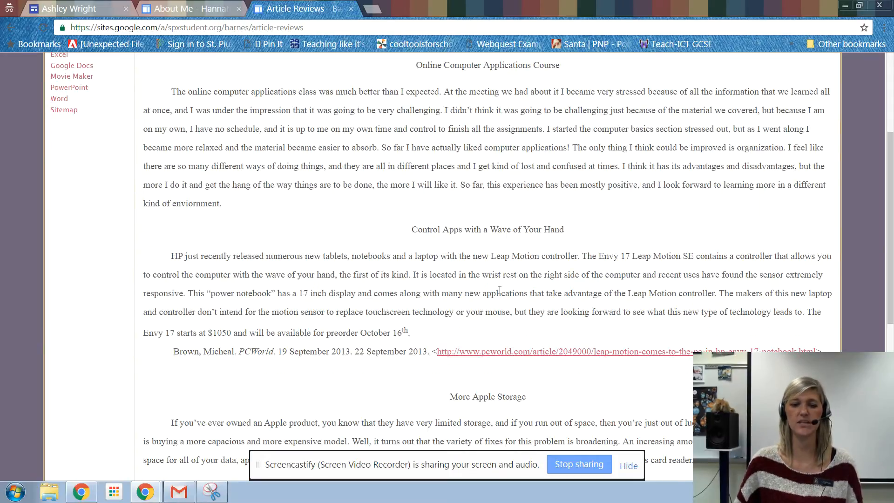
scroll(500, 290, "down", 4)
scroll(499, 289, "up", 11)
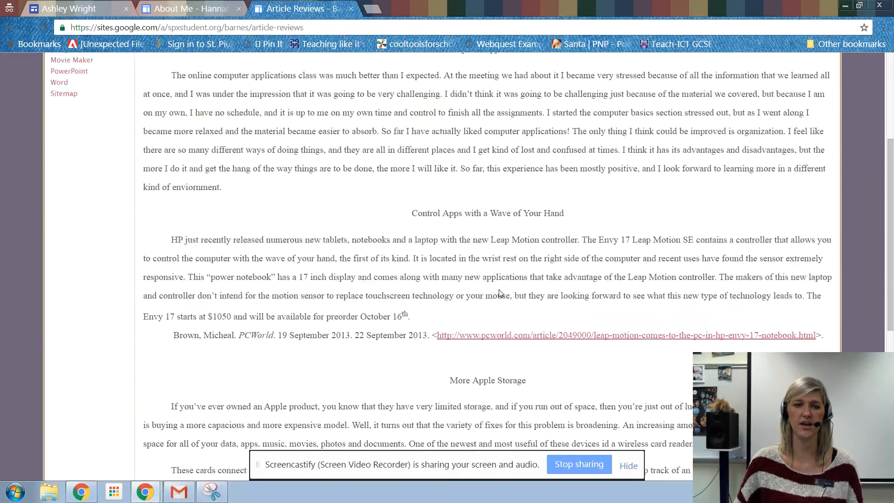
Step: Open the Discussion Boards page of the other example student site and look through its headed discussion screenshots
left_click(205, 8)
left_click(77, 81)
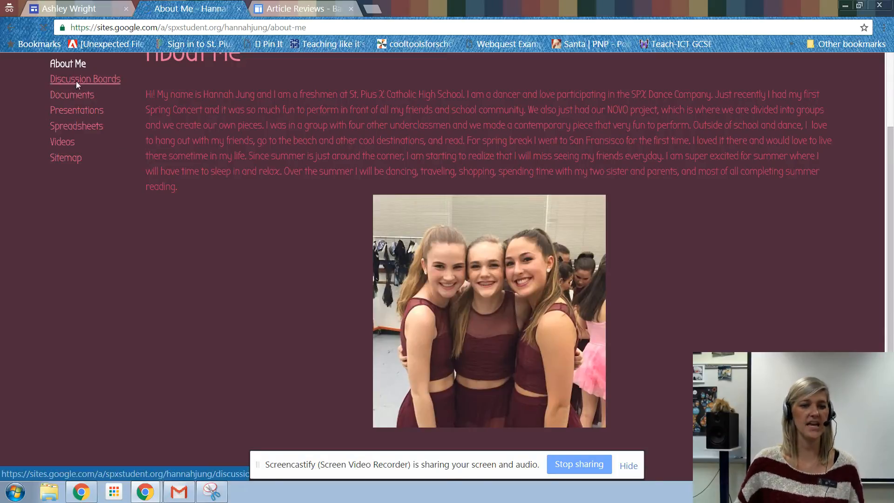
scroll(662, 263, "down", 3)
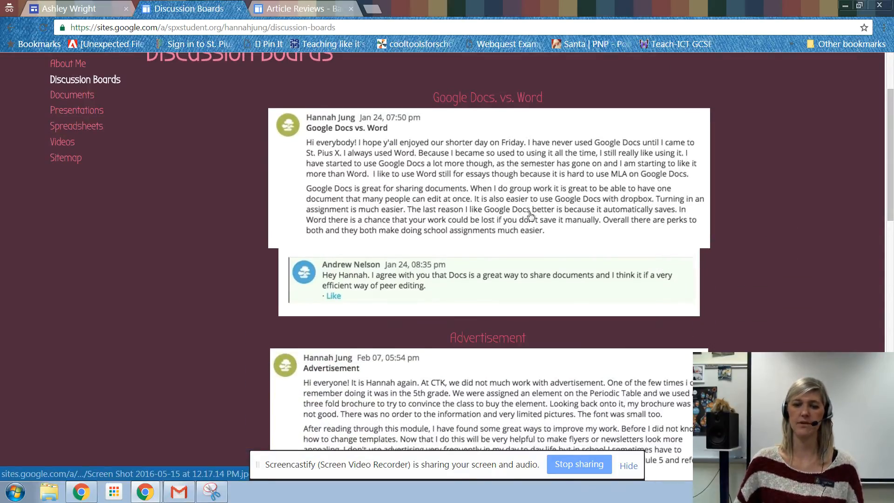
scroll(506, 141, "down", 15)
scroll(523, 304, "down", 2)
scroll(512, 280, "up", 18)
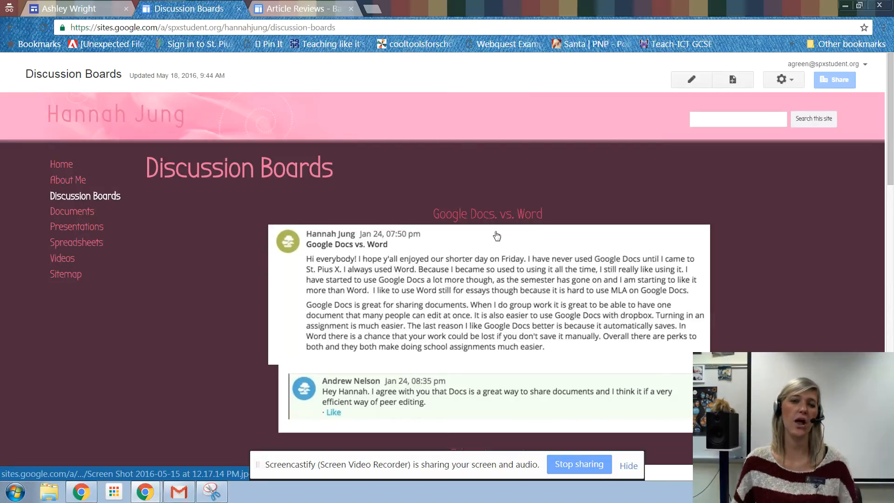
Step: Examine how the Advertisement post and its student comments are arranged as screenshots on the example Discussion Boards page
scroll(496, 237, "down", 12)
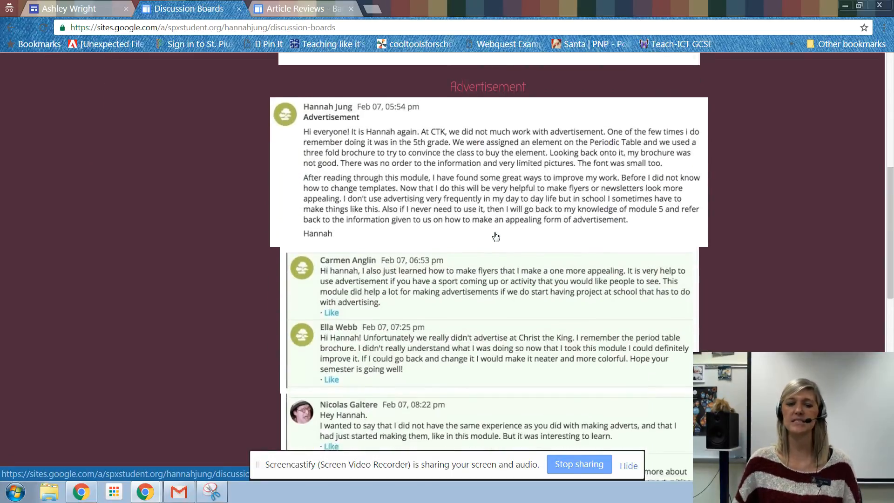
scroll(466, 224, "up", 4)
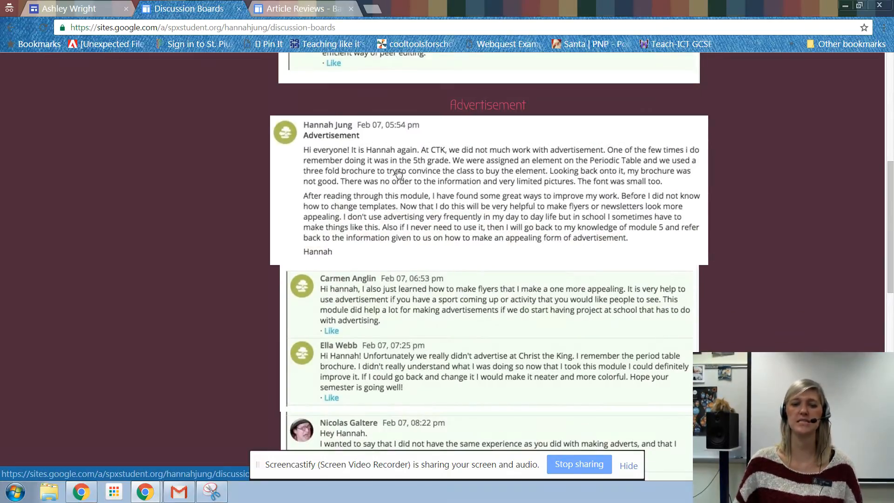
scroll(389, 289, "down", 5)
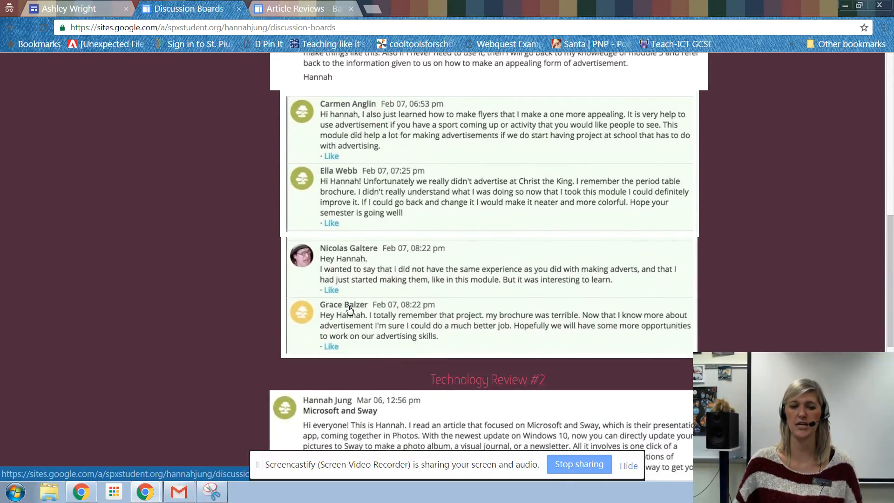
scroll(354, 305, "up", 6)
scroll(373, 232, "up", 2)
scroll(556, 175, "down", 20)
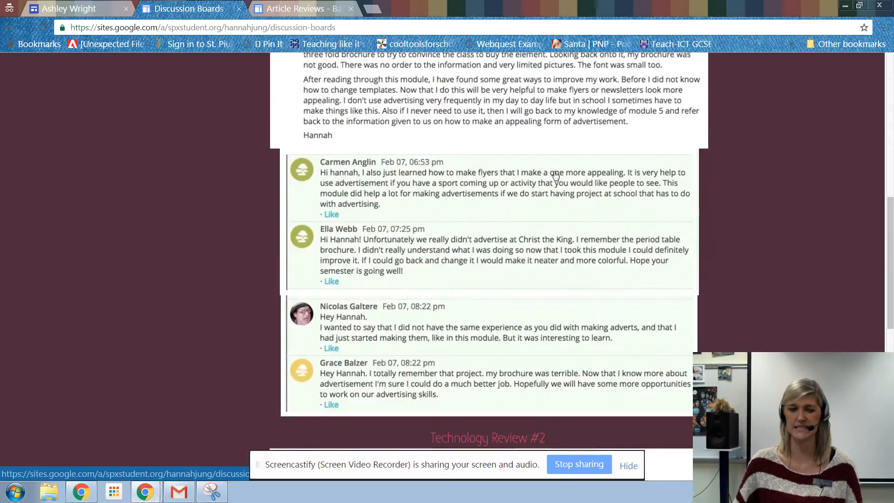
scroll(536, 205, "up", 20)
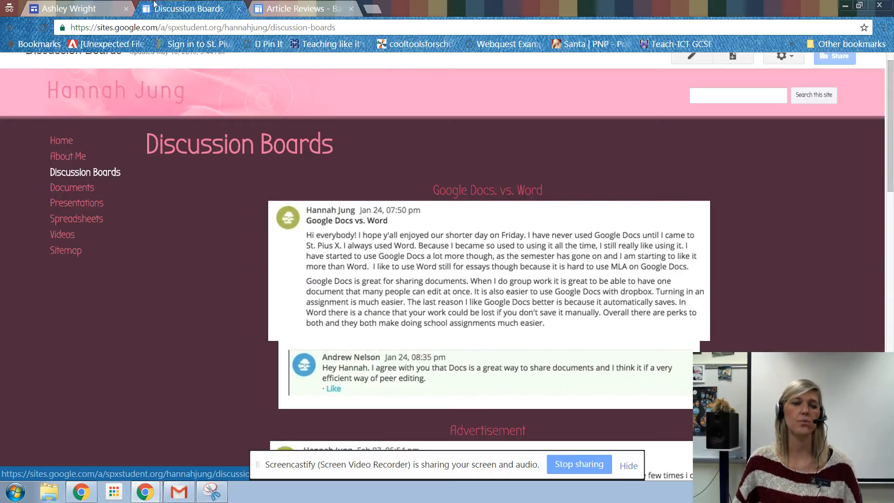
Step: Return to the site editor, shrink the Technology Review 2 discussion image from its corner, and stretch it back across the content width
left_click(70, 8)
scroll(384, 276, "down", 3)
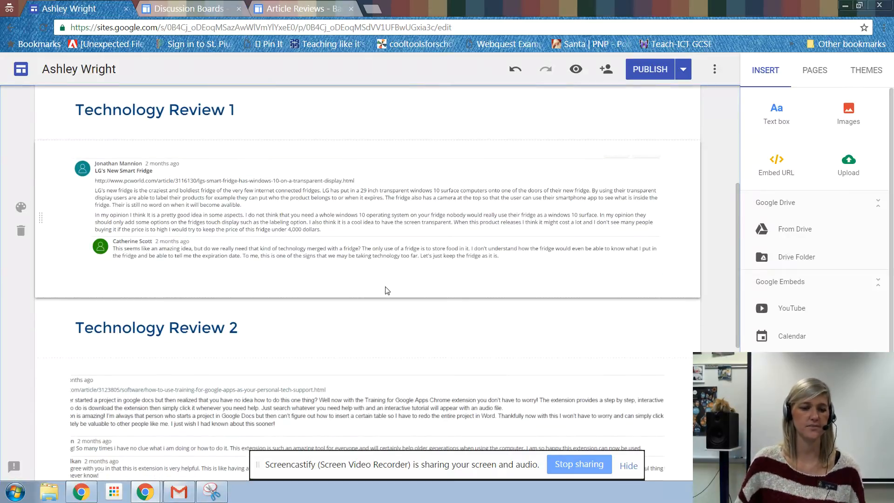
scroll(385, 291, "down", 3)
left_click(236, 305)
scroll(88, 178, "down", 3)
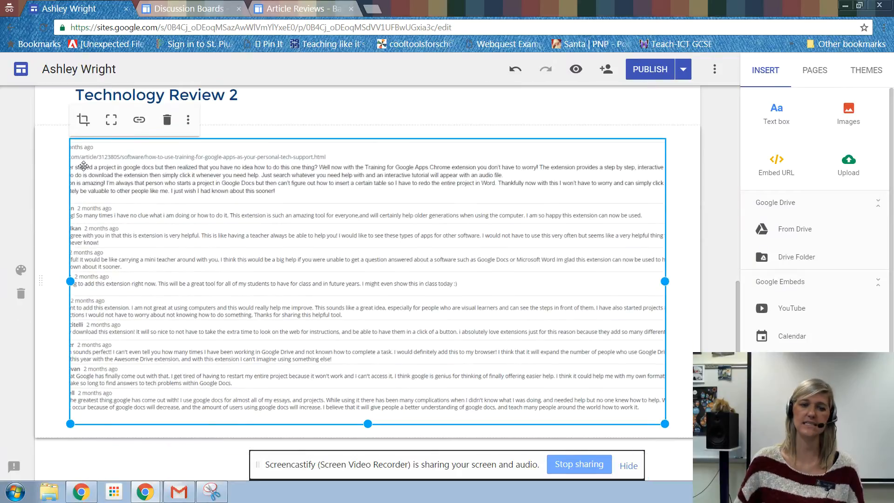
left_click_drag(662, 424, 580, 386)
left_click_drag(564, 261, 666, 264)
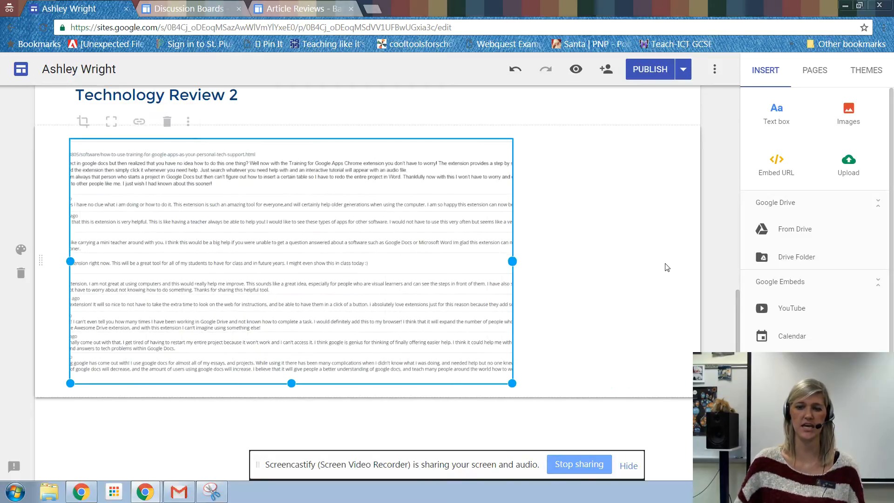
left_click_drag(513, 263, 702, 276)
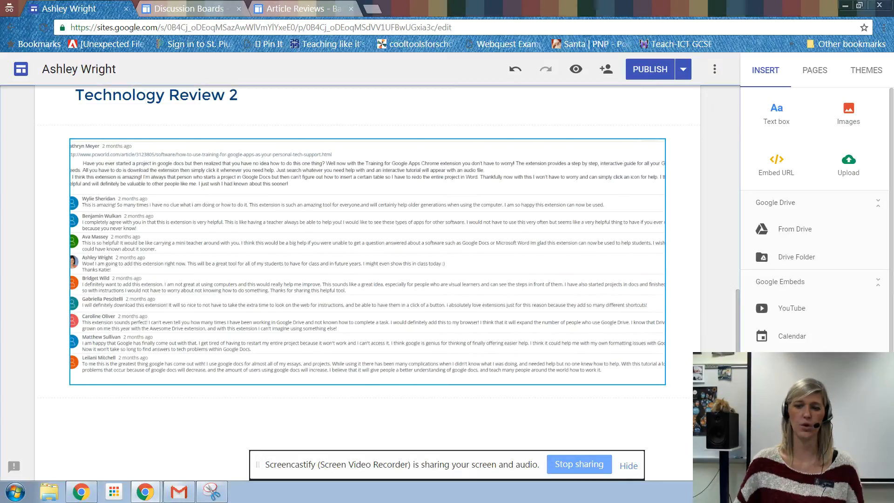
left_click_drag(67, 261, 44, 261)
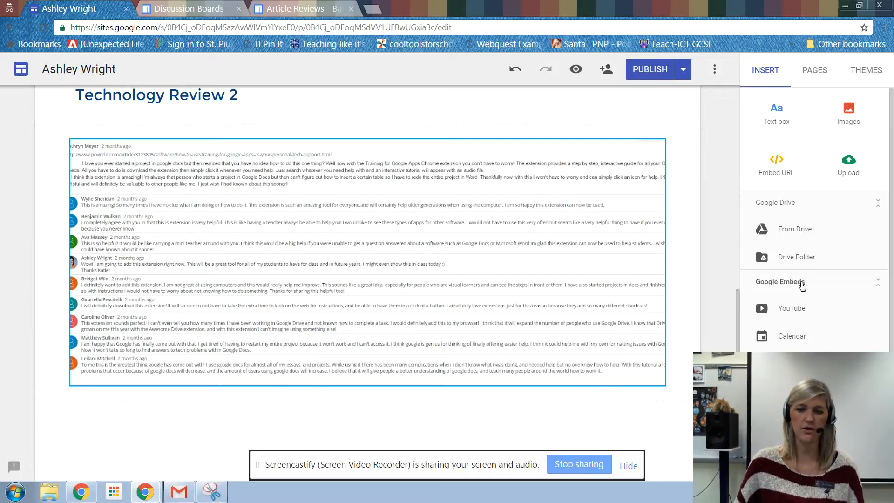
Step: Fine-tune the Technology Review 2 image by reducing its size and widening it to the content width so the commenters' avatars fit in the frame
left_click(660, 368)
left_click_drag(673, 391, 680, 403)
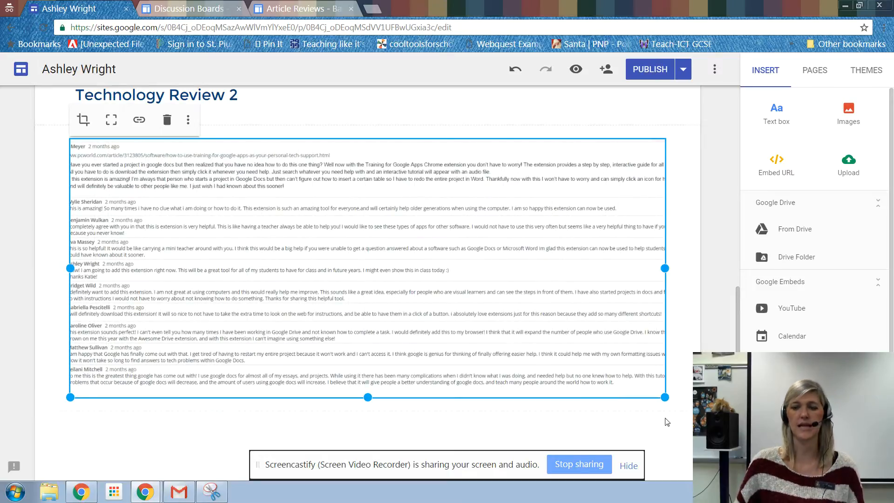
left_click_drag(664, 397, 615, 380)
left_click_drag(615, 258, 663, 254)
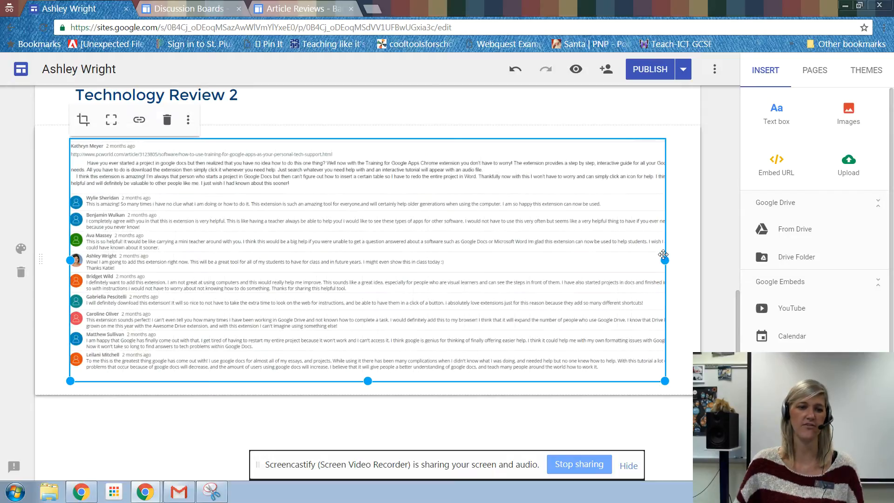
left_click(707, 228)
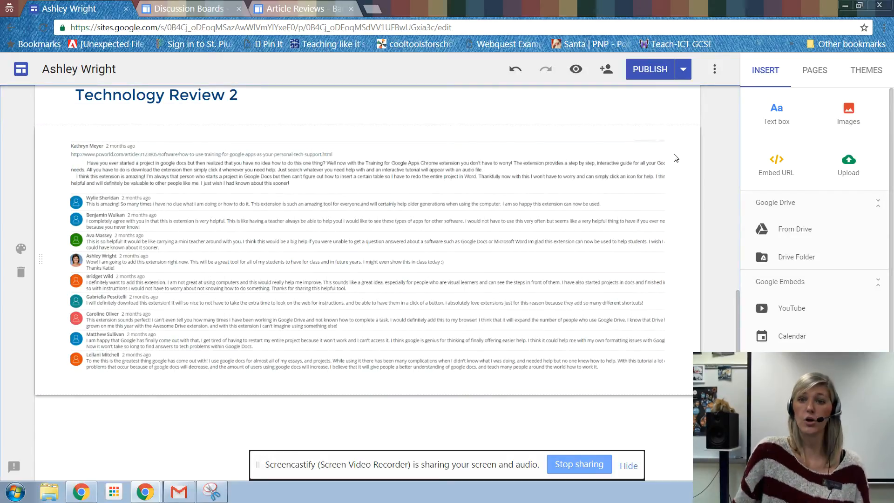
Step: Switch to the Google Sites Rubric document, review the requirements for each site page, and return to the site editor
left_click(145, 491)
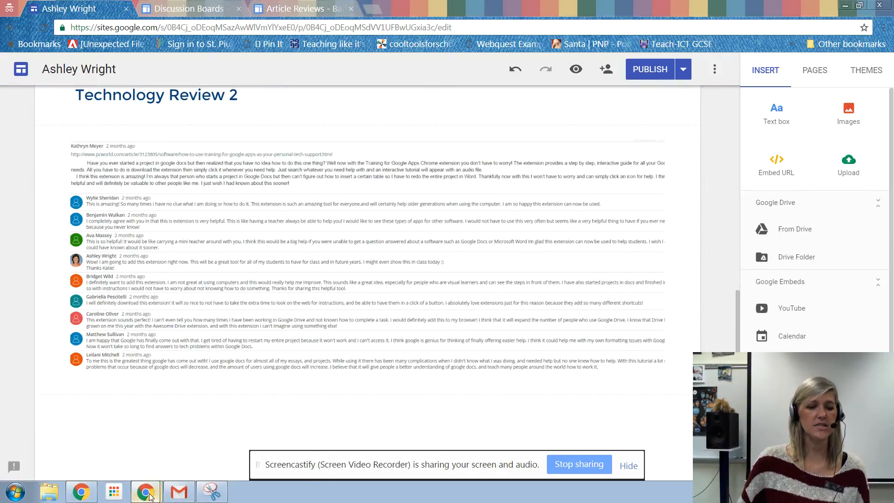
left_click(126, 452)
left_click(172, 8)
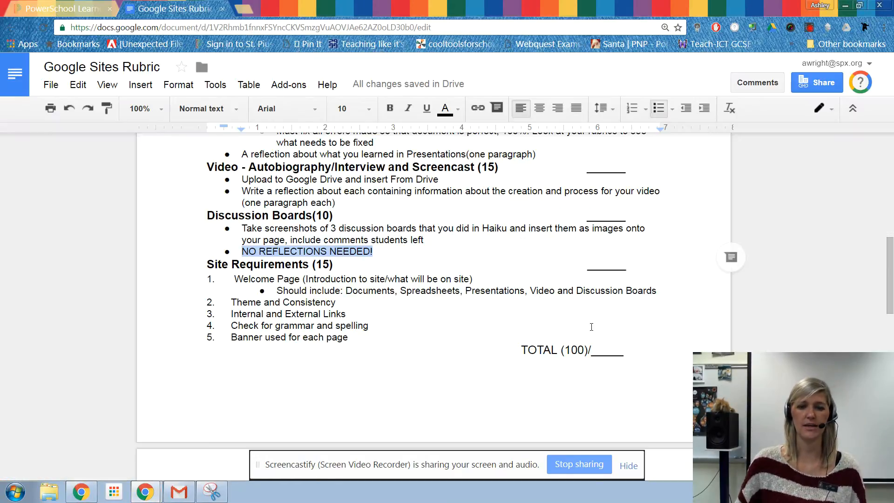
scroll(420, 209, "up", 15)
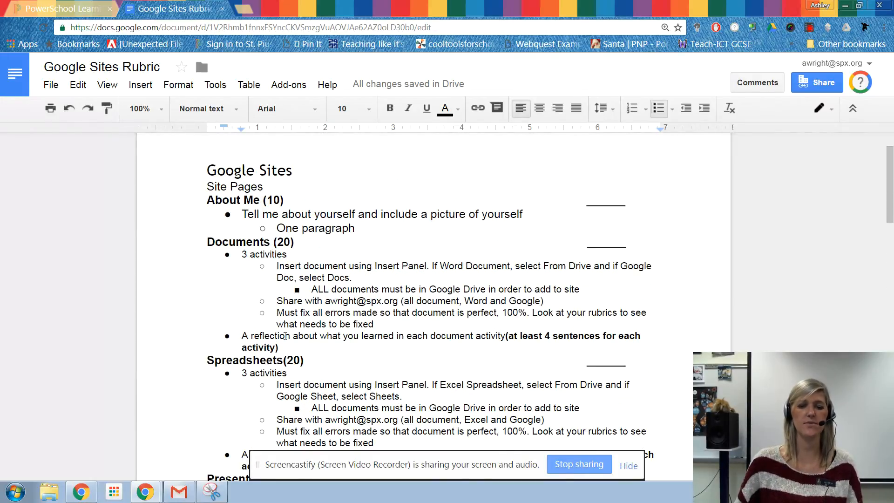
scroll(285, 336, "down", 3)
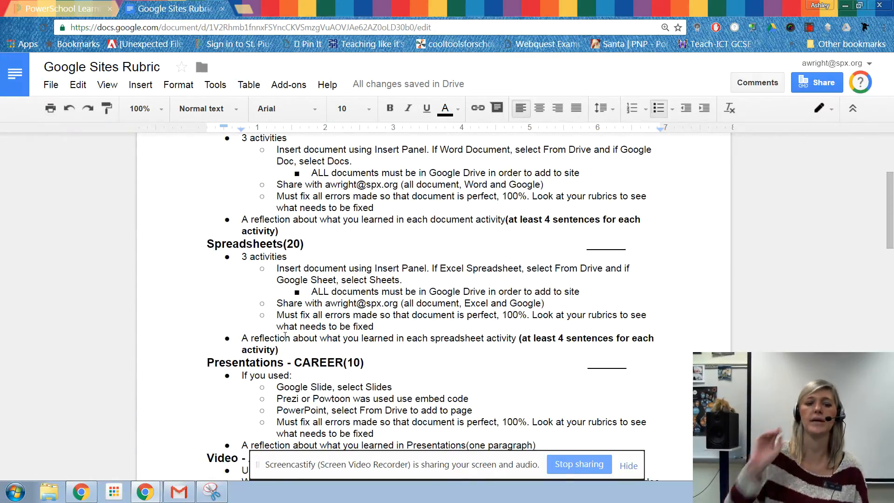
scroll(292, 326, "down", 4)
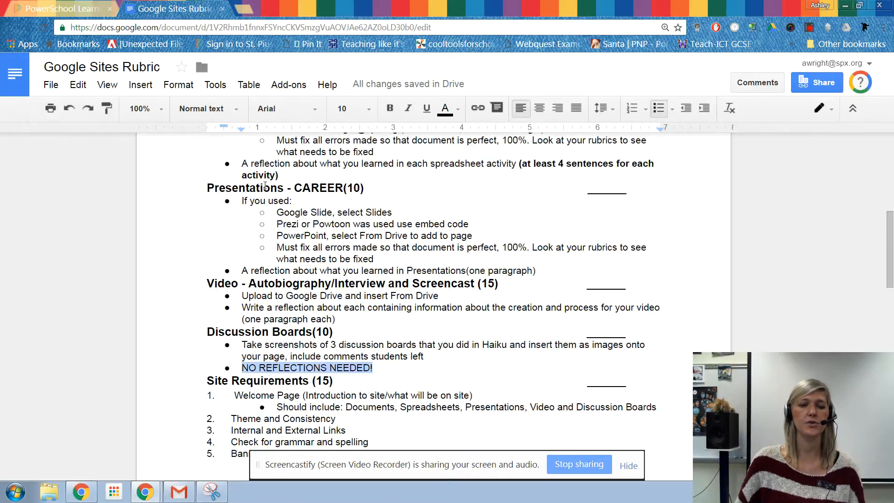
scroll(195, 265, "down", 1)
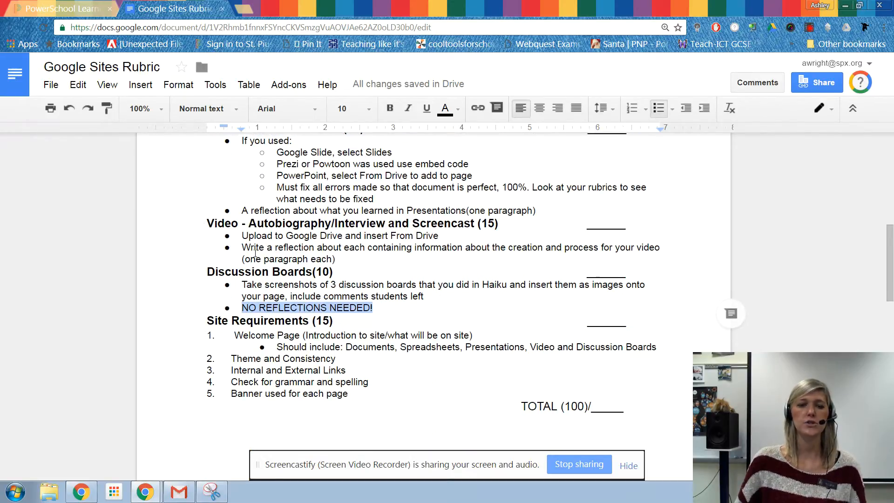
scroll(210, 165, "down", 1)
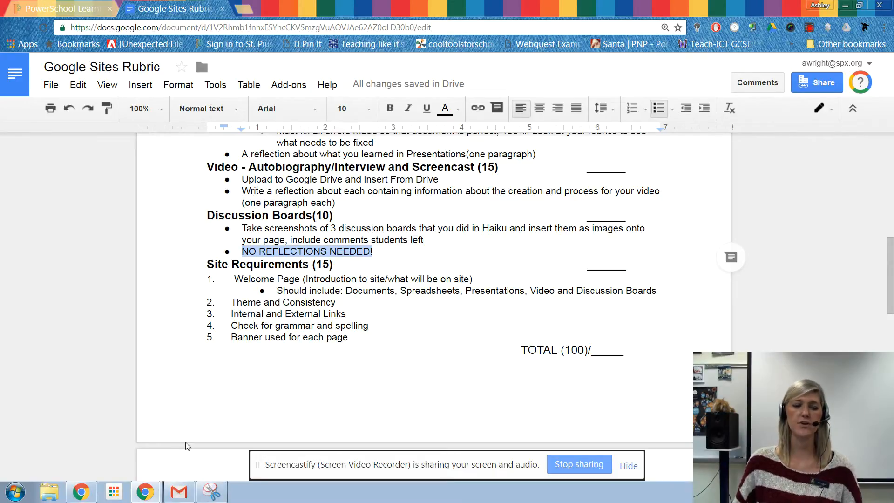
mouse_move(144, 492)
left_click(93, 468)
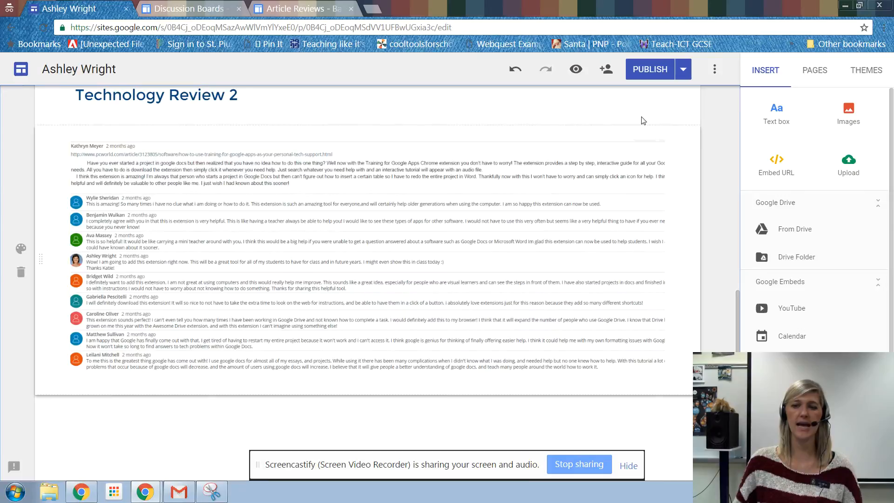
Step: Switch to PowerSchool Learning and close the open Technology Review 2 discussion
left_click(148, 488)
left_click(125, 455)
left_click(59, 8)
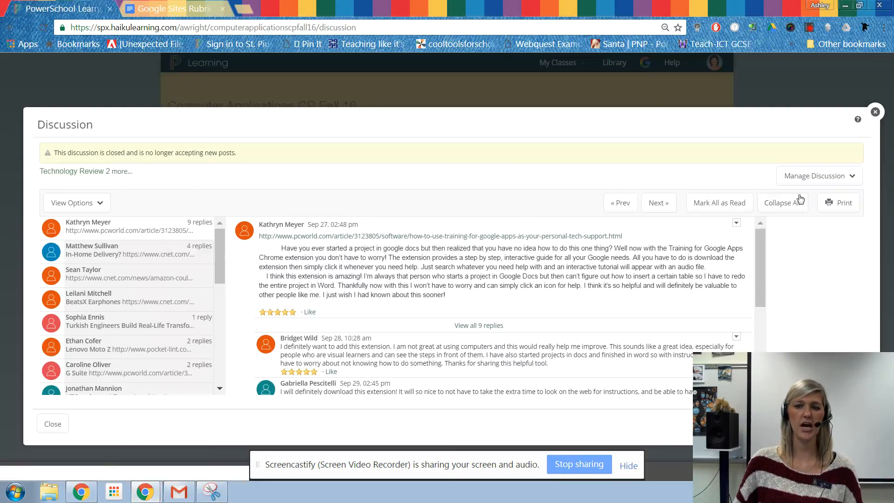
left_click(875, 112)
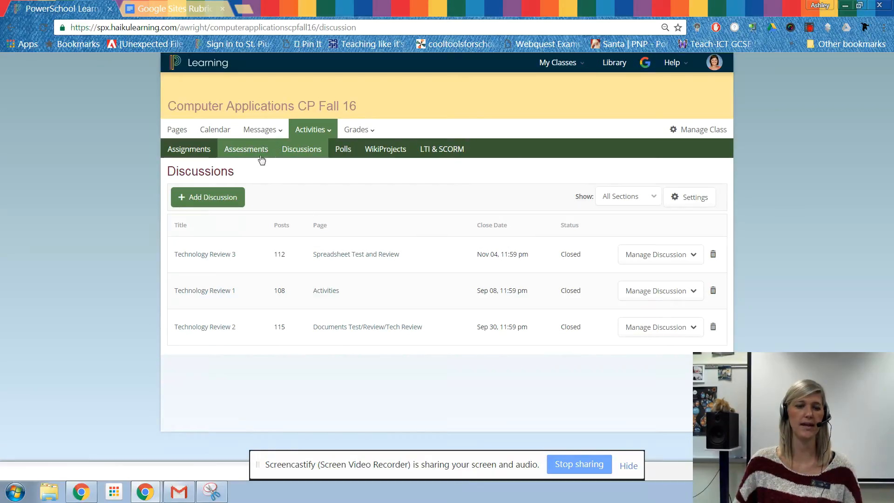
Step: Open the class Dropbox and view the submissions for the Technology Review Movie assignment
left_click(260, 129)
left_click(262, 172)
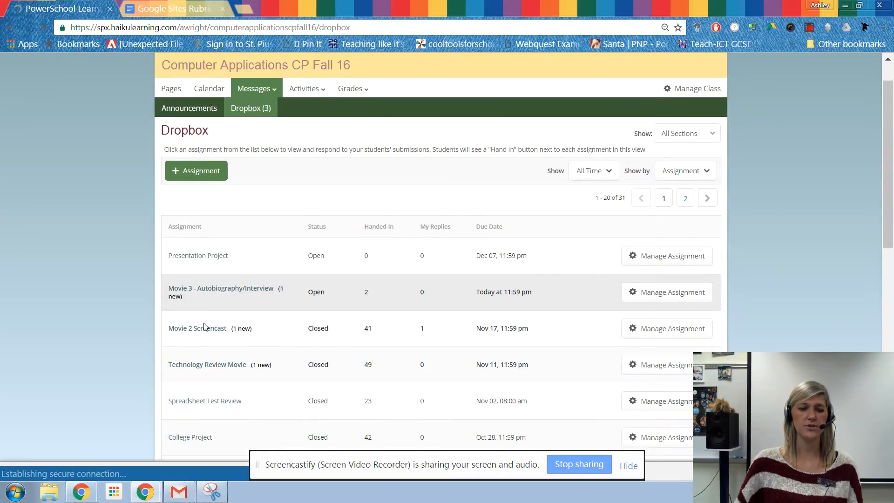
scroll(210, 265, "down", 1)
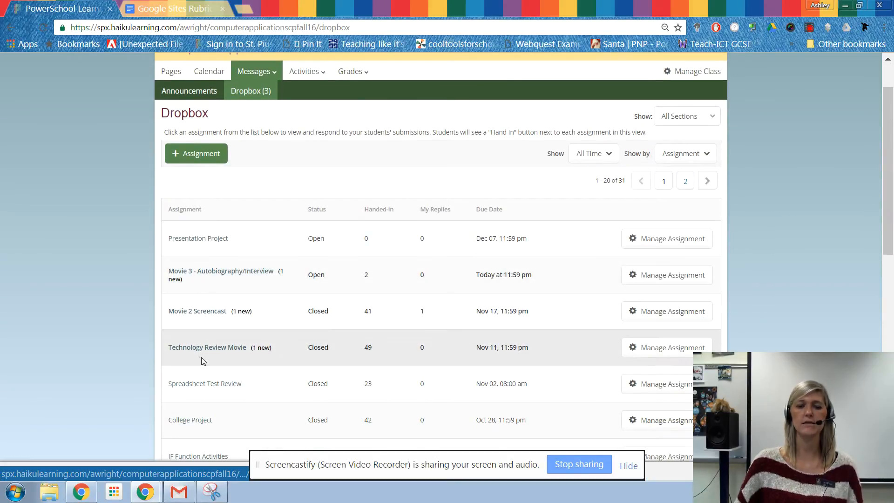
left_click(197, 348)
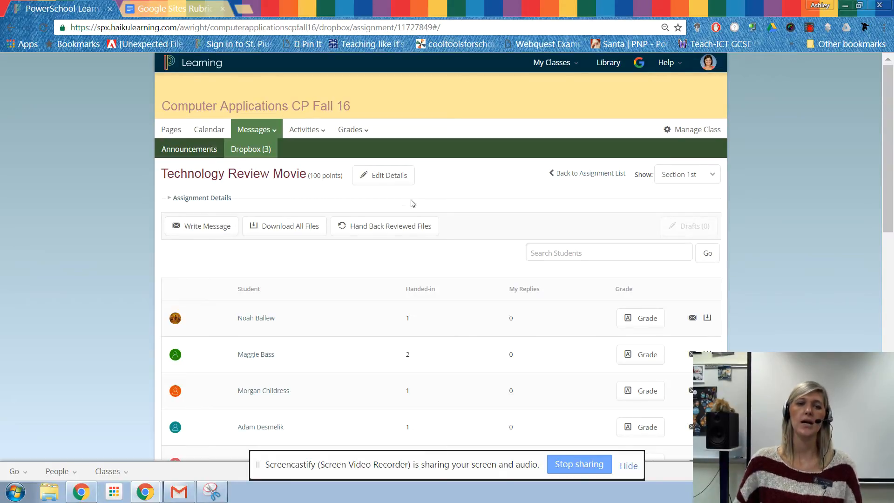
Step: Open Google Drive in a new browser tab and view its options for adding a file to My Drive
left_click(247, 7)
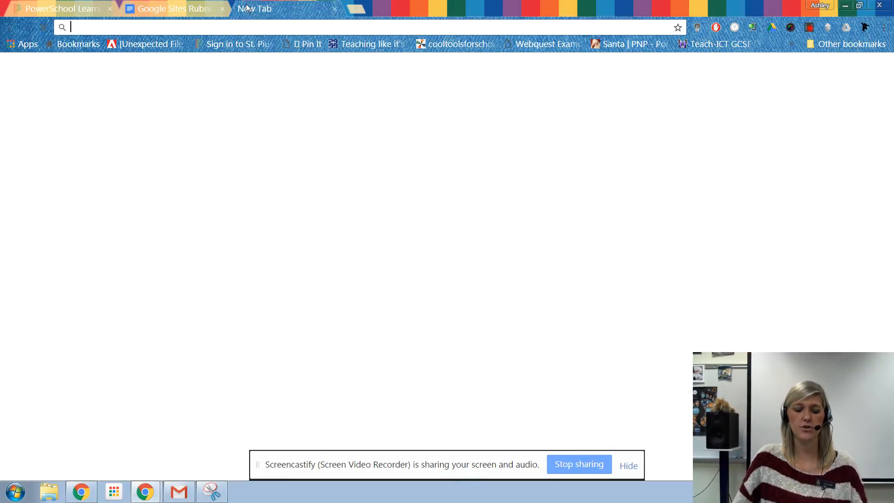
type("drive")
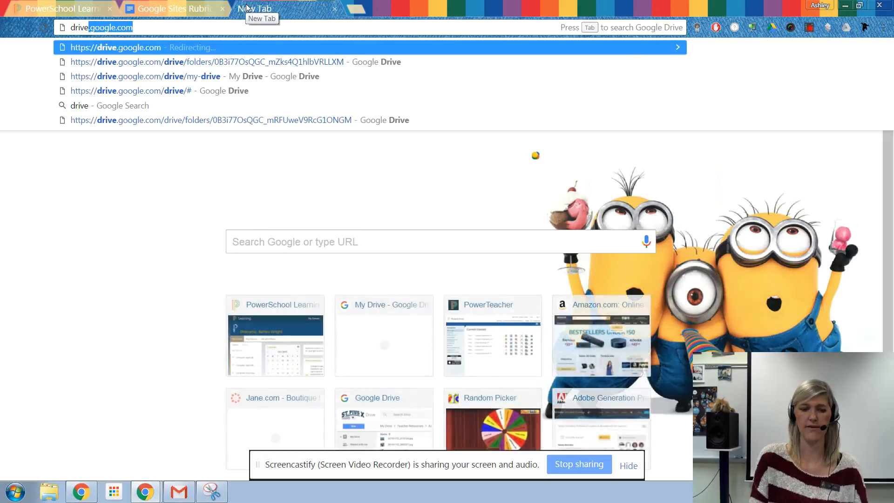
key("Return")
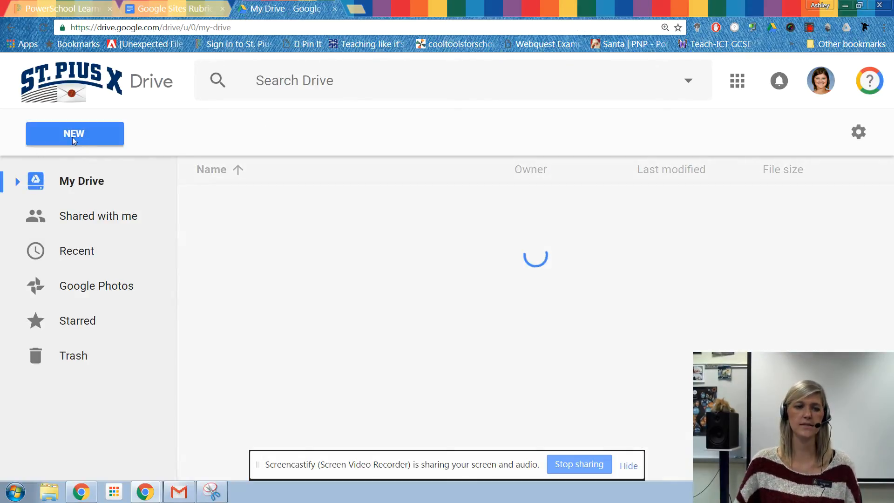
left_click(72, 139)
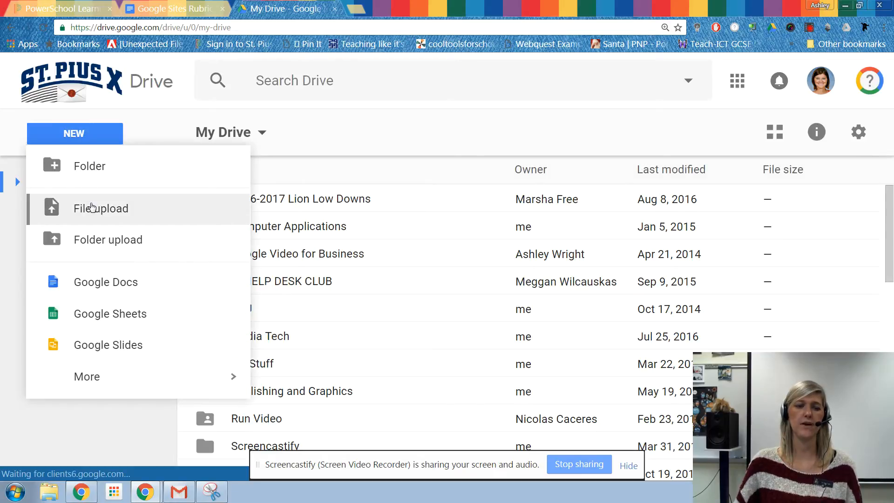
left_click(432, 178)
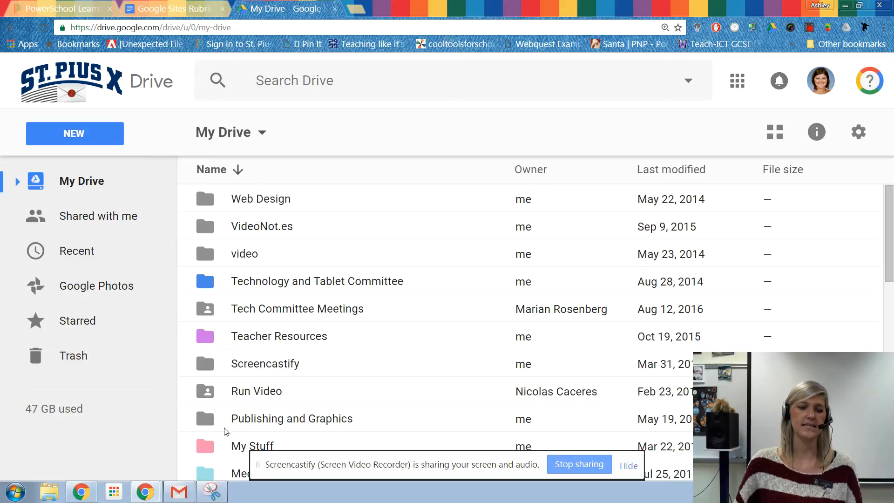
left_click(237, 170)
Step: Return to the site editor, open the Videos page and set its header type to Banner
mouse_move(145, 492)
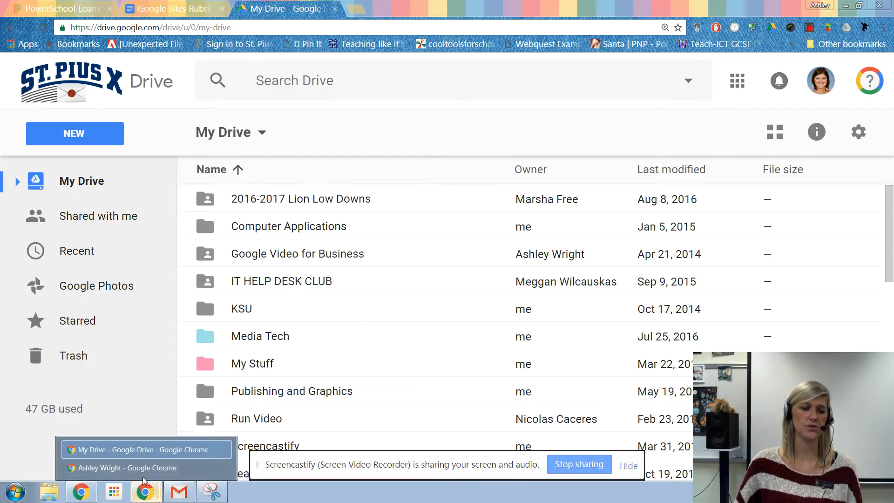
left_click(234, 463)
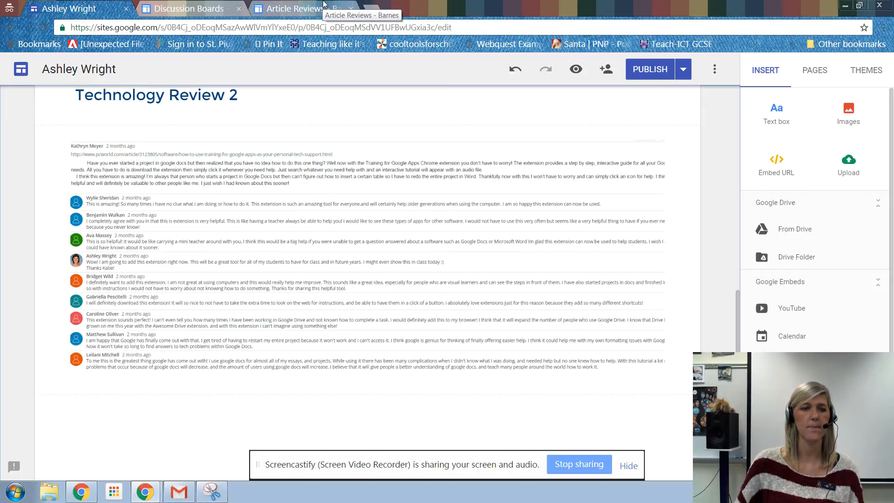
left_click(823, 70)
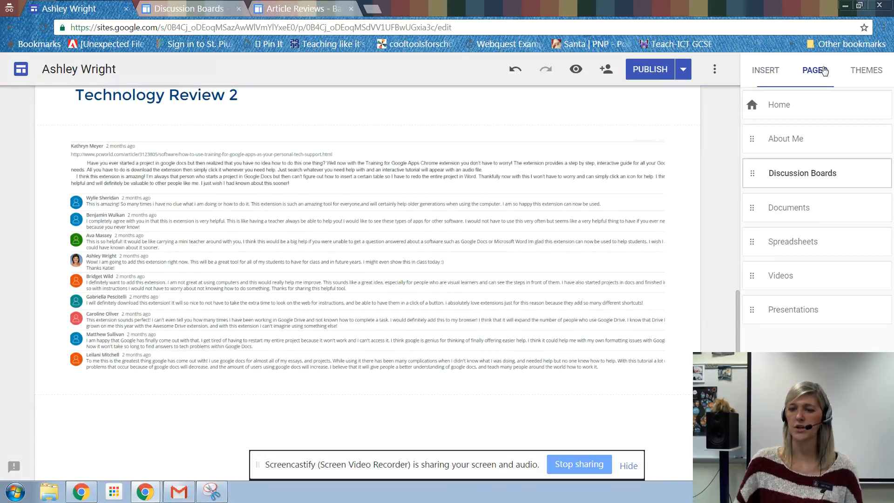
left_click(792, 276)
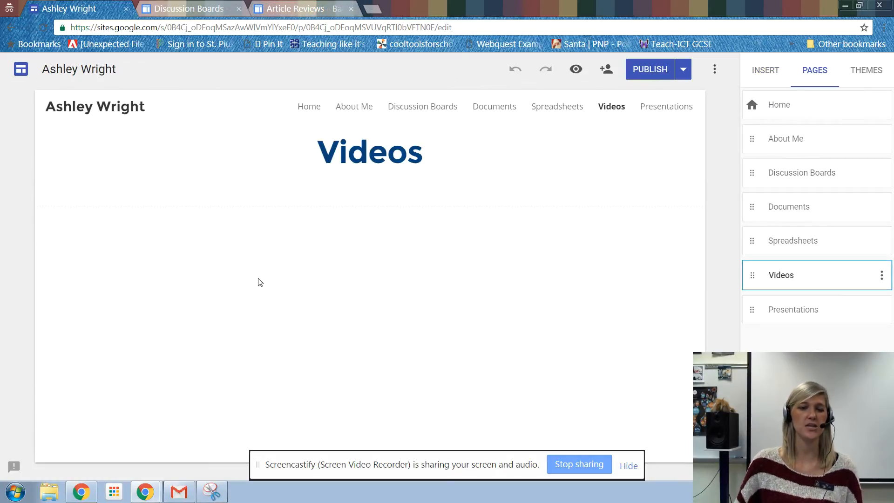
left_click(104, 192)
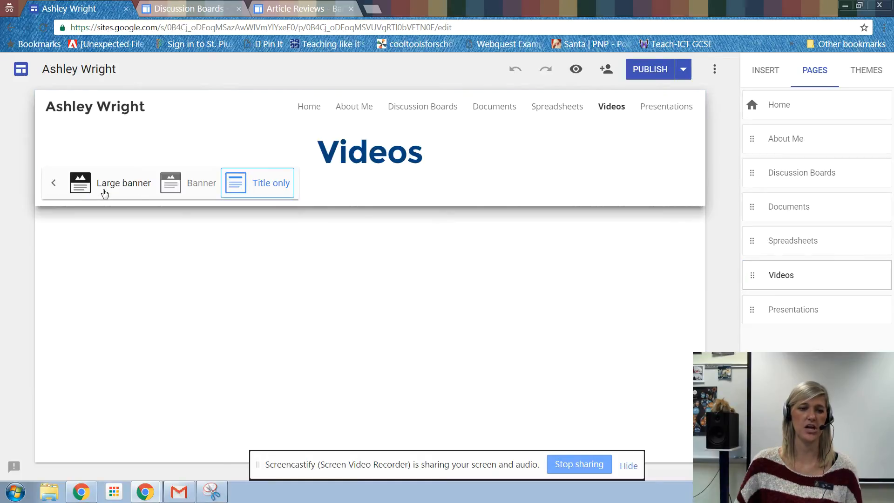
left_click(186, 192)
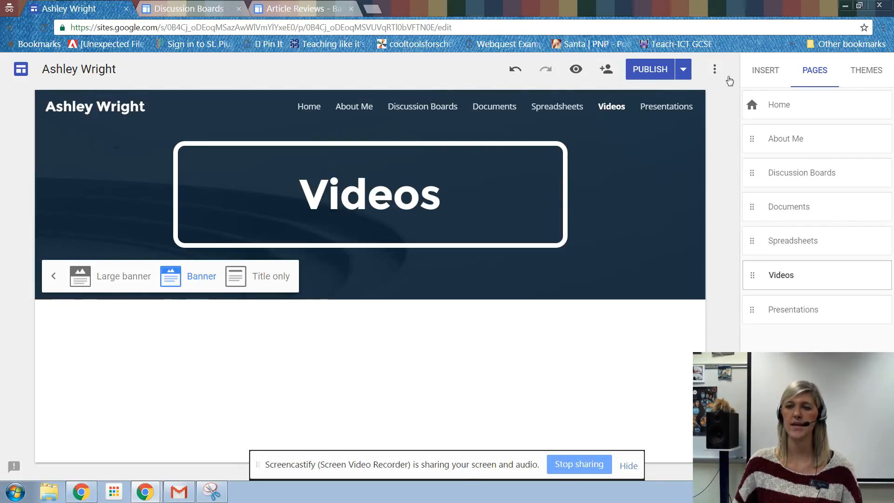
Step: Start inserting a file from Google Drive on the Videos page and browse the My Drive folders
left_click(759, 70)
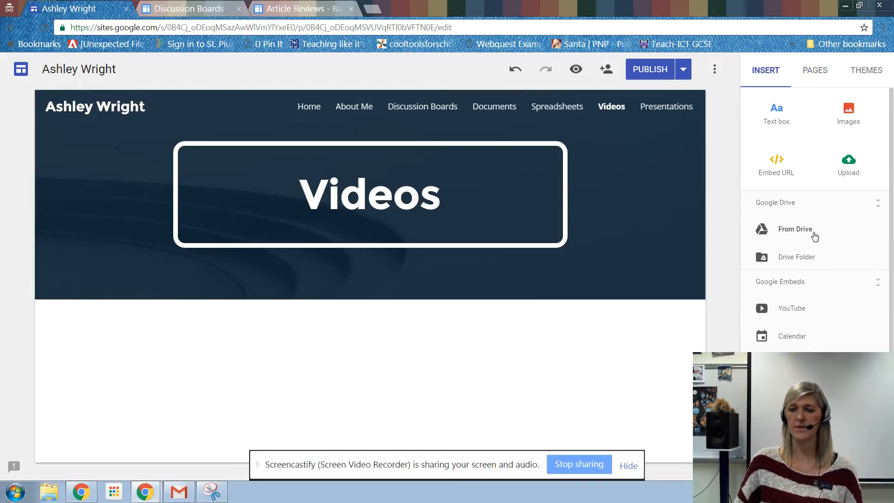
left_click(794, 230)
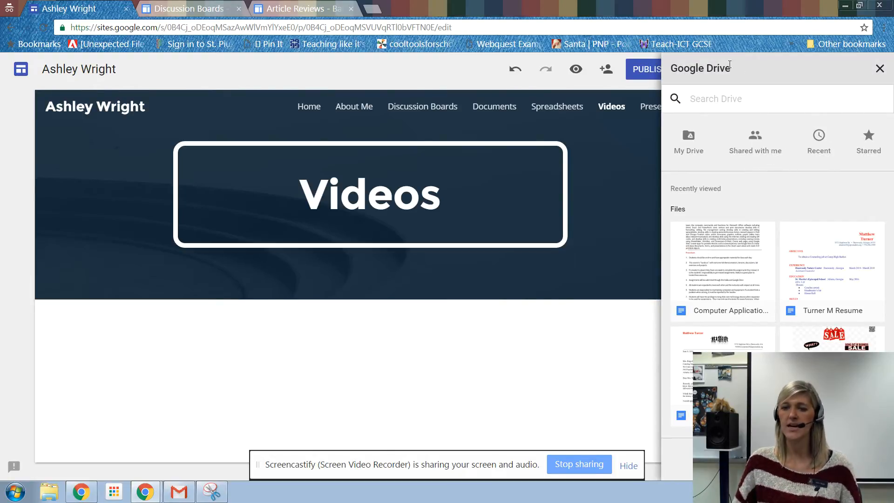
left_click(726, 99)
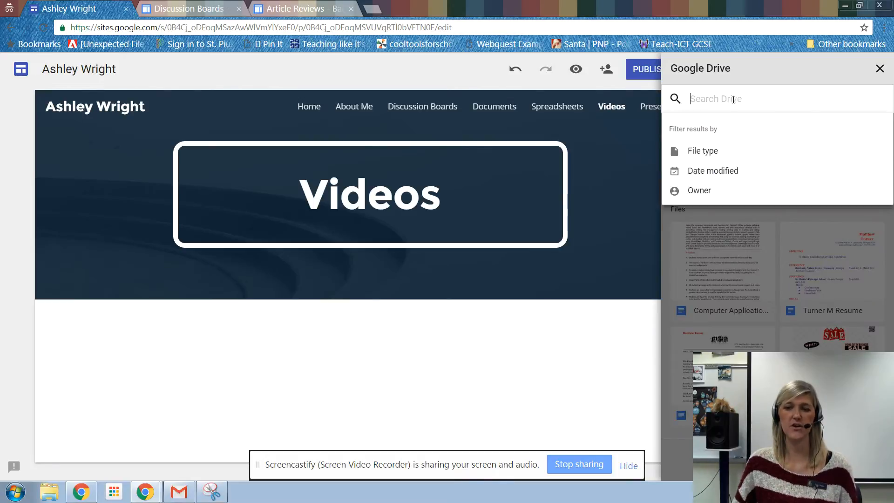
left_click(756, 217)
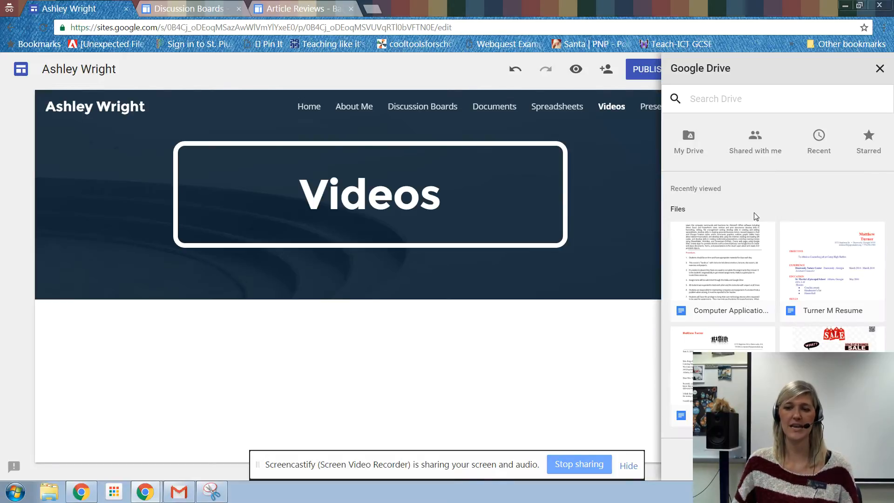
left_click(689, 150)
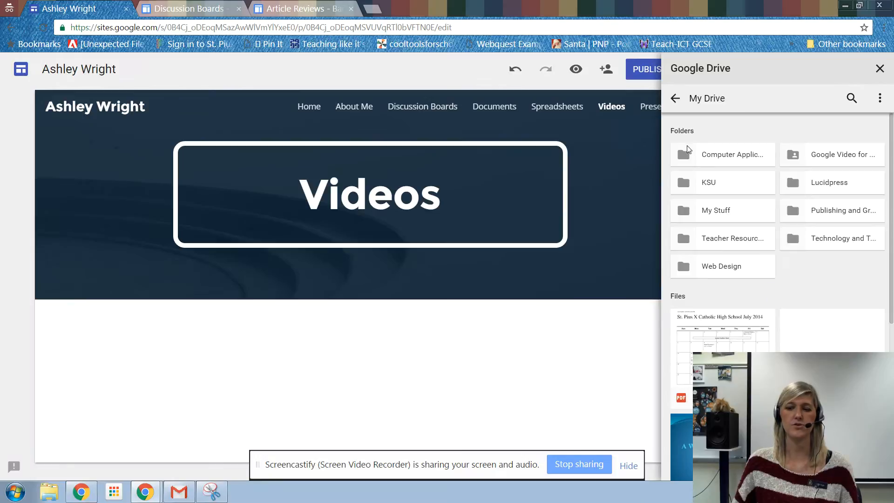
scroll(825, 264, "down", 1)
scroll(798, 264, "up", 1)
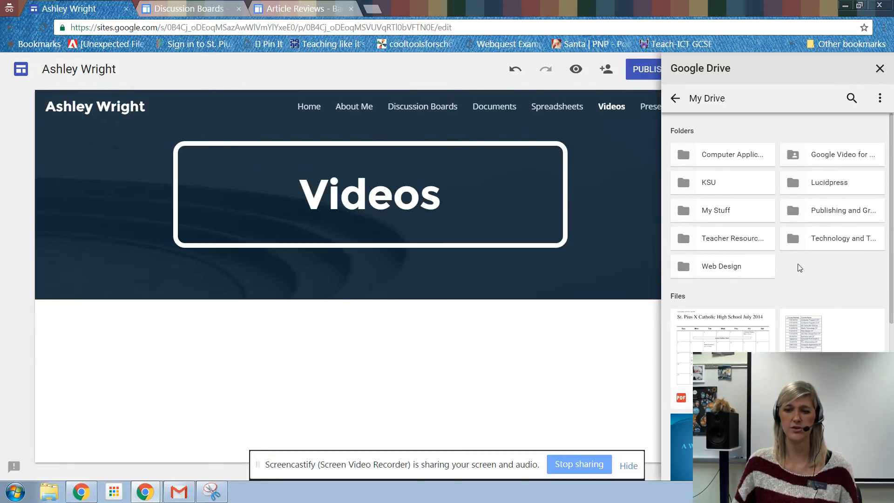
Step: Insert the Creative_Commons video from the Video folder inside the Computer Applications folder onto the Videos page
left_click(741, 157)
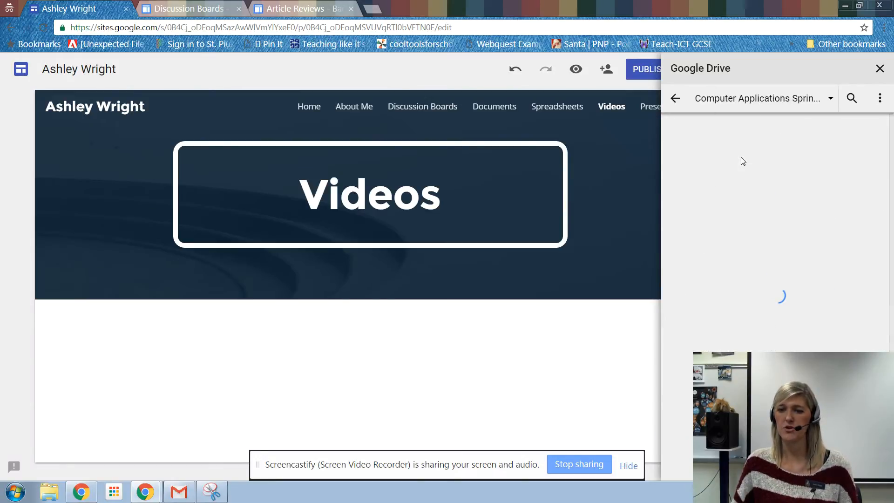
left_click(822, 263)
double_click(823, 270)
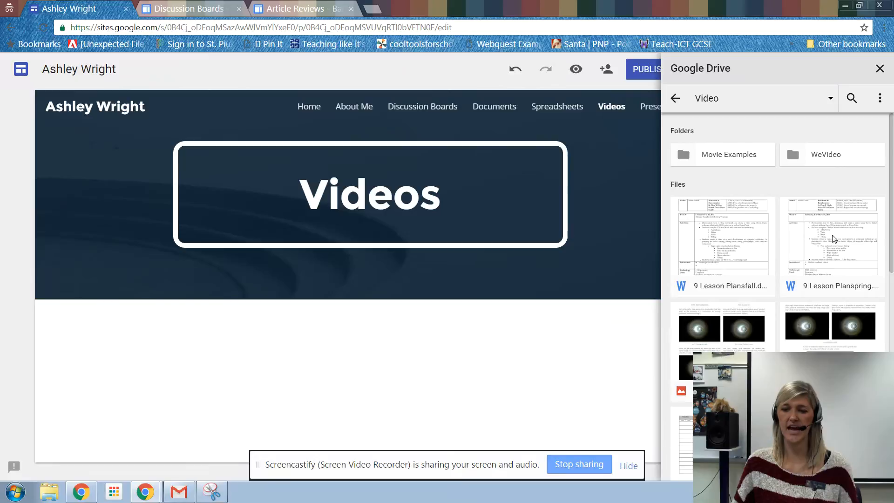
scroll(834, 239, "down", 5)
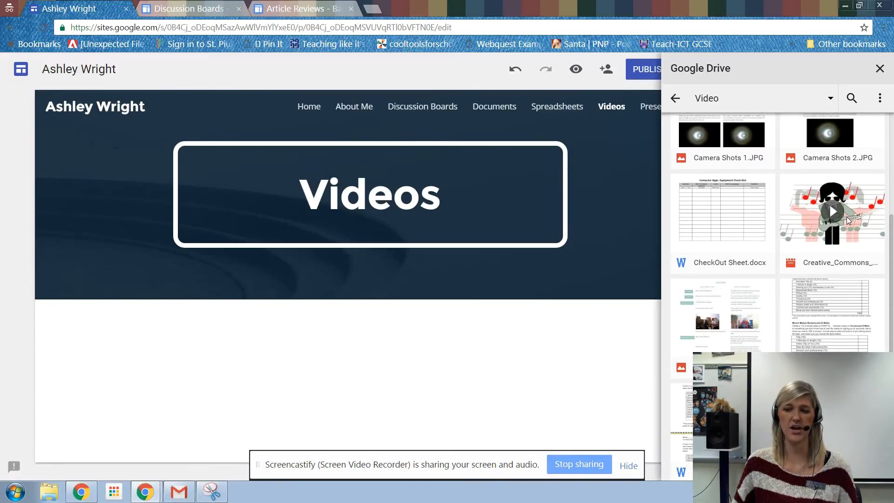
left_click(847, 216)
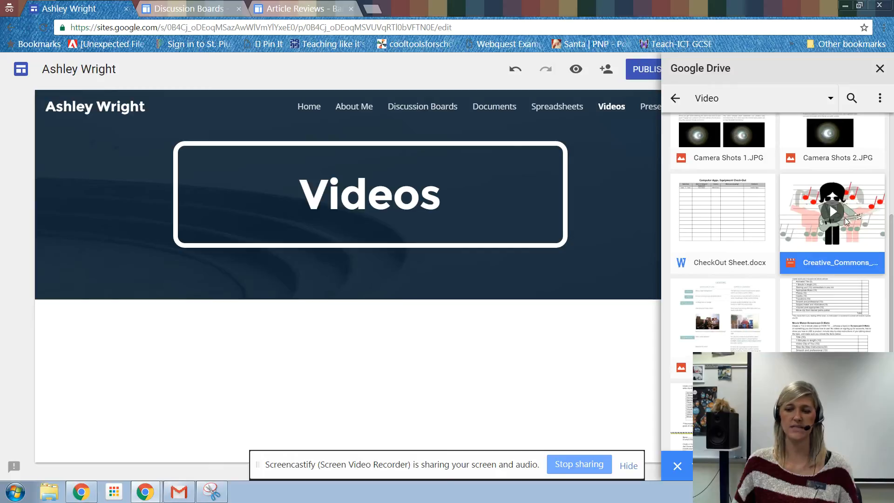
left_click(865, 466)
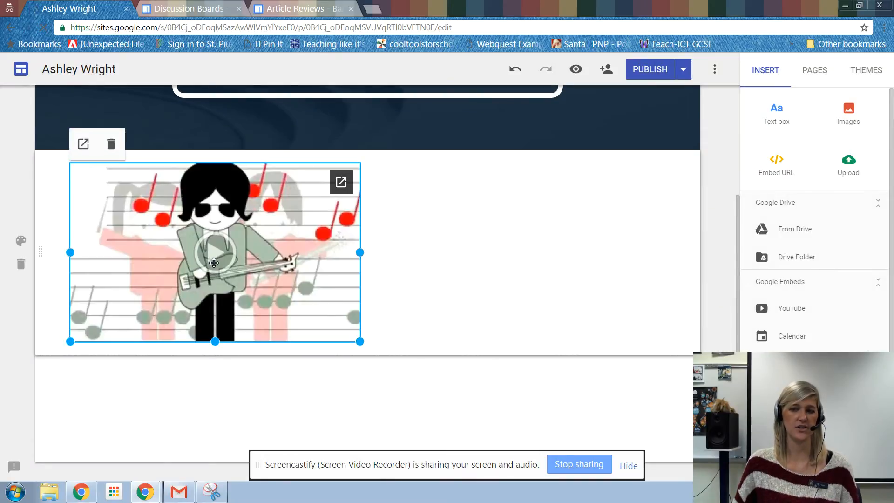
Step: Browse Google Drive for another video to insert, looking through Online and Blended Materials in the Computer Applications folder
left_click(795, 230)
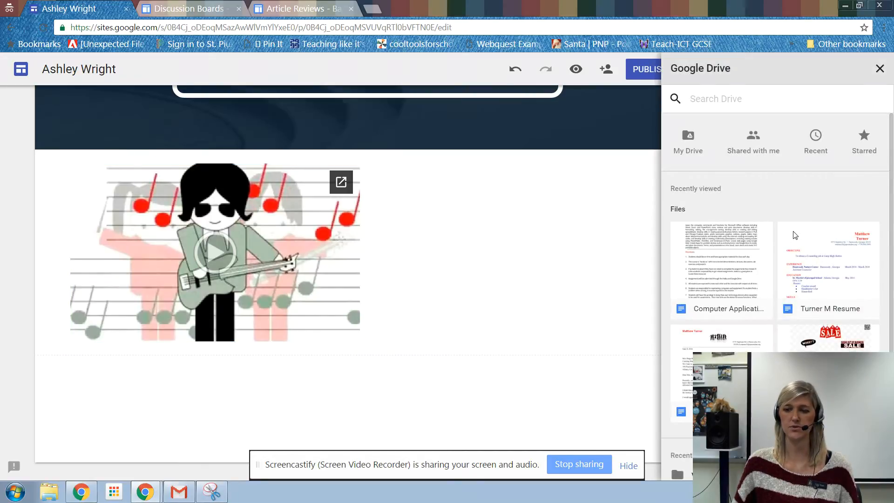
left_click(690, 150)
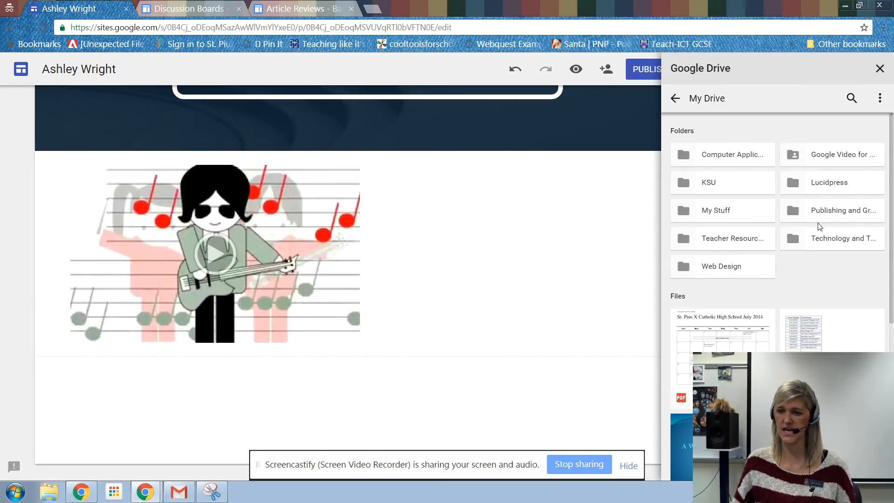
left_click(732, 154)
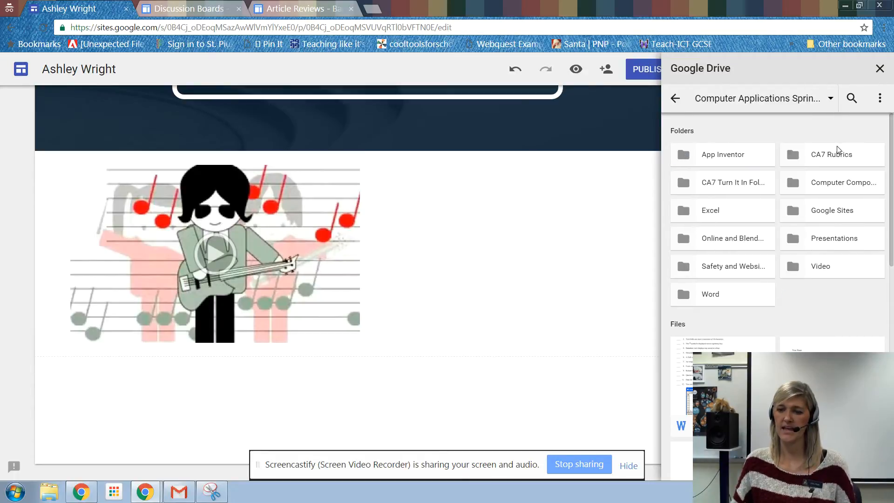
left_click(731, 240)
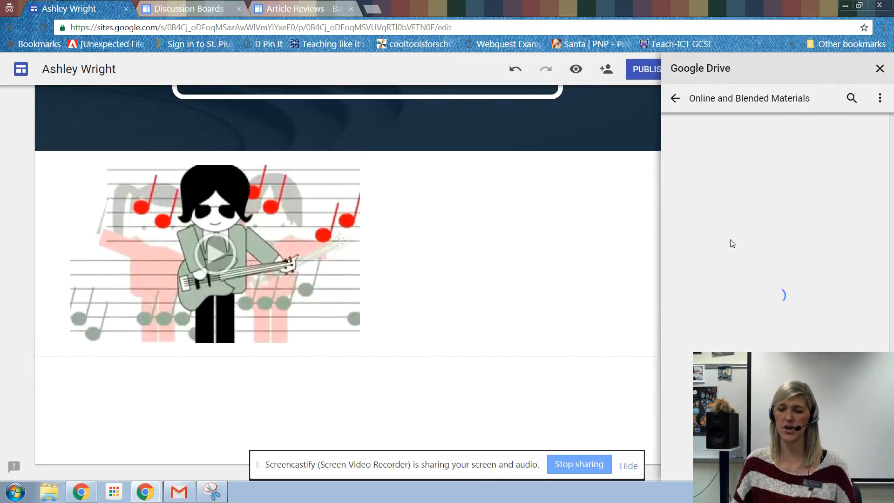
scroll(838, 240, "down", 5)
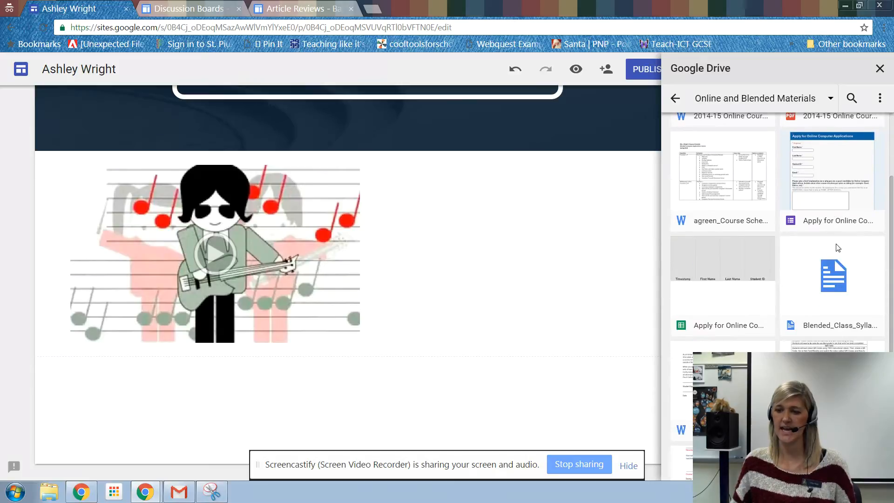
scroll(813, 275, "up", 5)
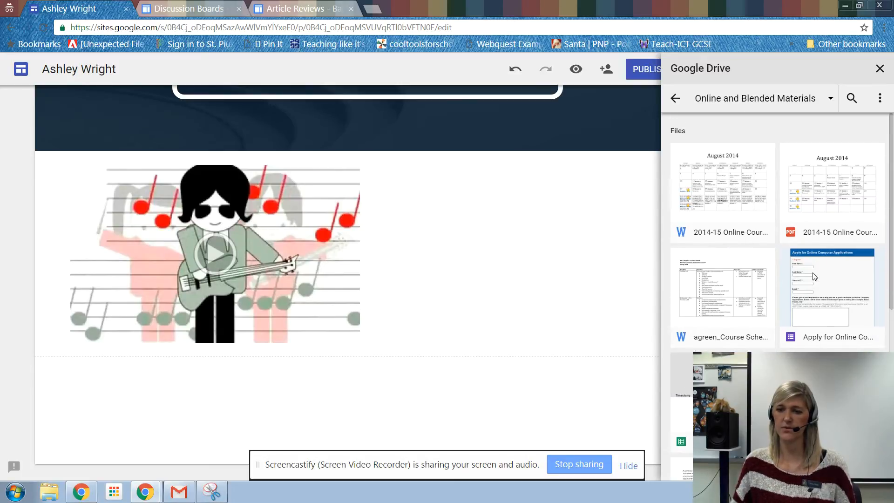
Step: Look through the Video folder in Google Drive and the Example Video and Example folders inside WeVideo for another video
left_click(675, 98)
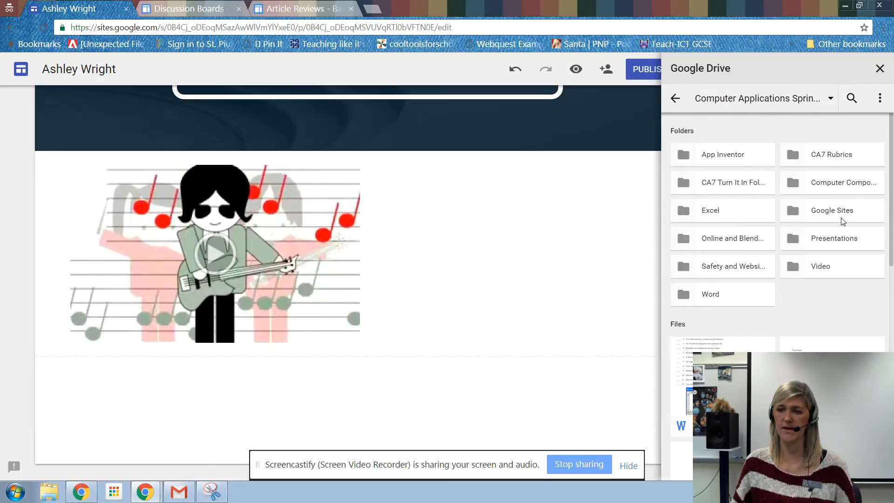
left_click(819, 266)
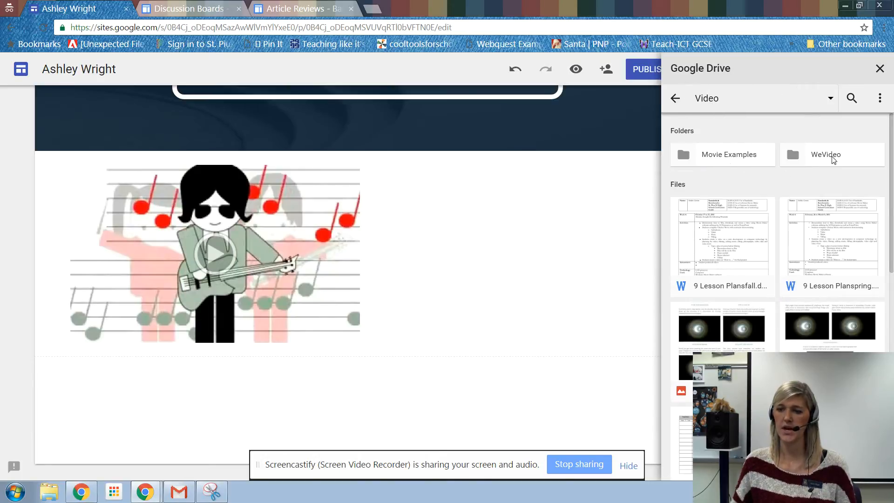
scroll(833, 160, "down", 10)
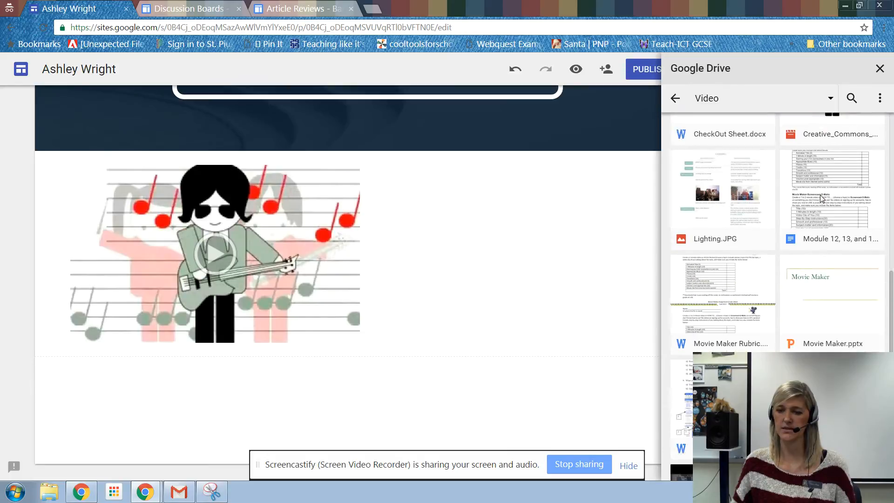
scroll(794, 272, "up", 10)
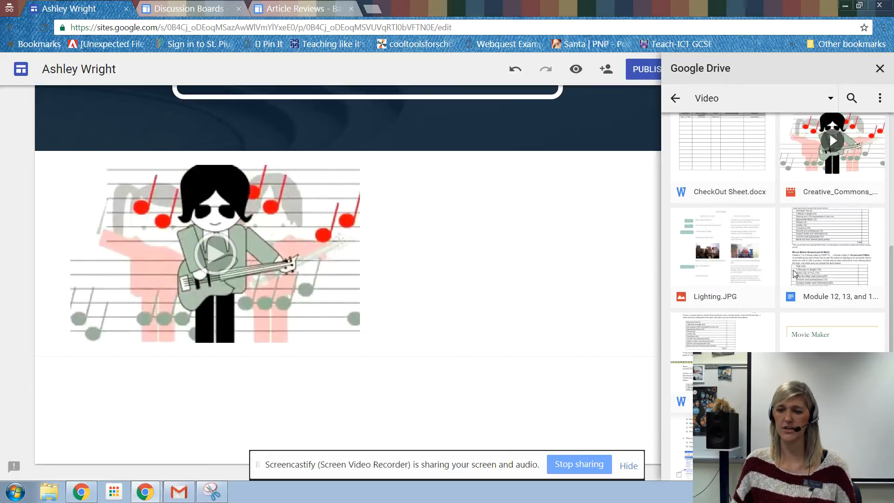
scroll(794, 273, "up", 1)
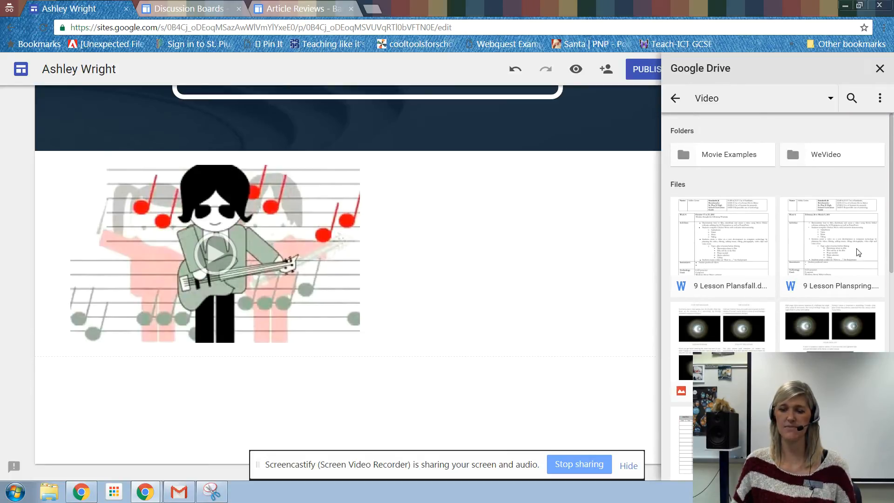
double_click(813, 159)
double_click(812, 159)
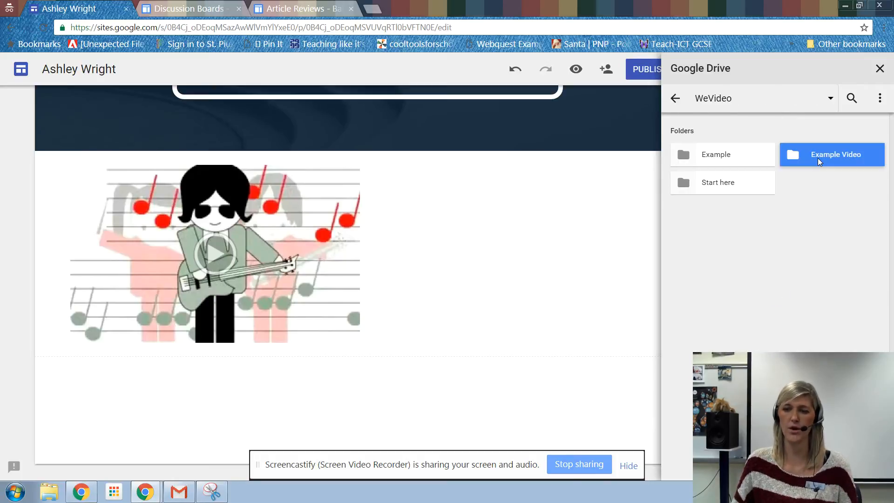
left_click(675, 98)
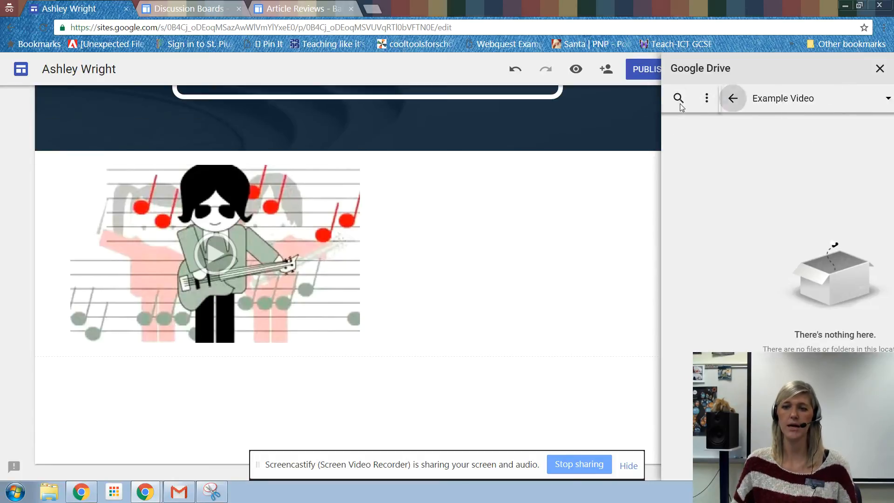
double_click(714, 154)
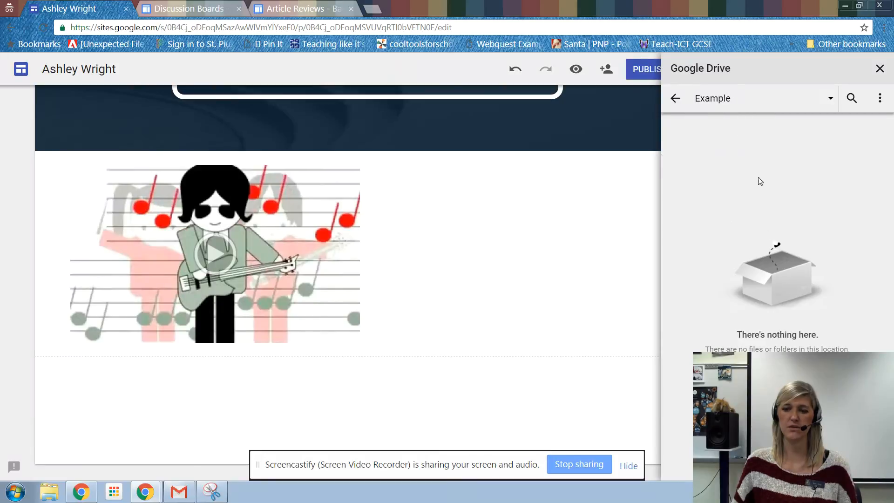
left_click(680, 103)
left_click(679, 104)
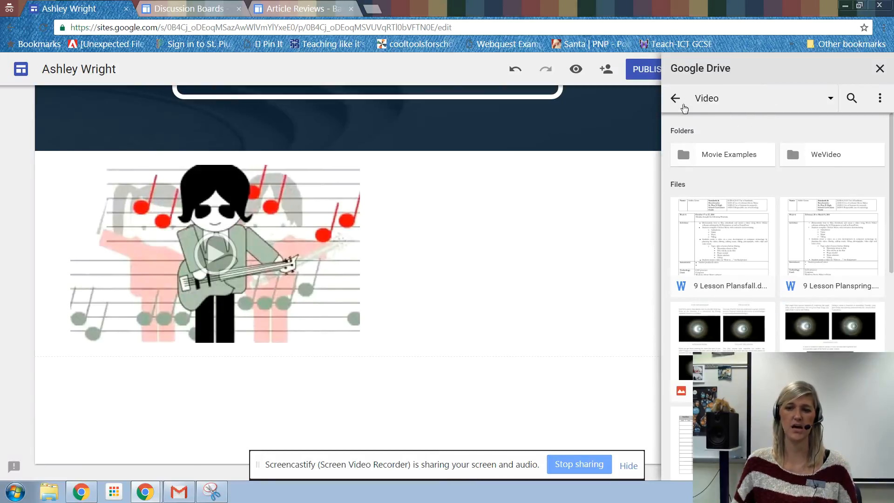
Step: Insert the third video from the Movie Examples folder onto the Videos page
double_click(747, 160)
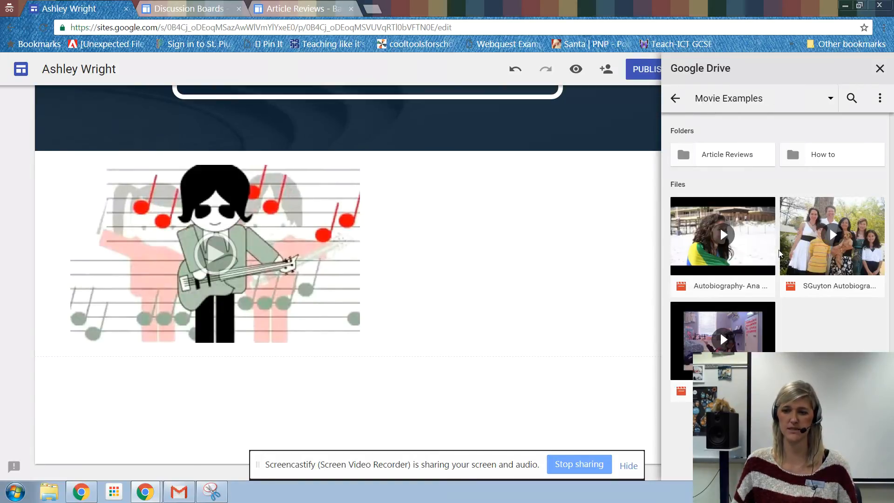
left_click(723, 343)
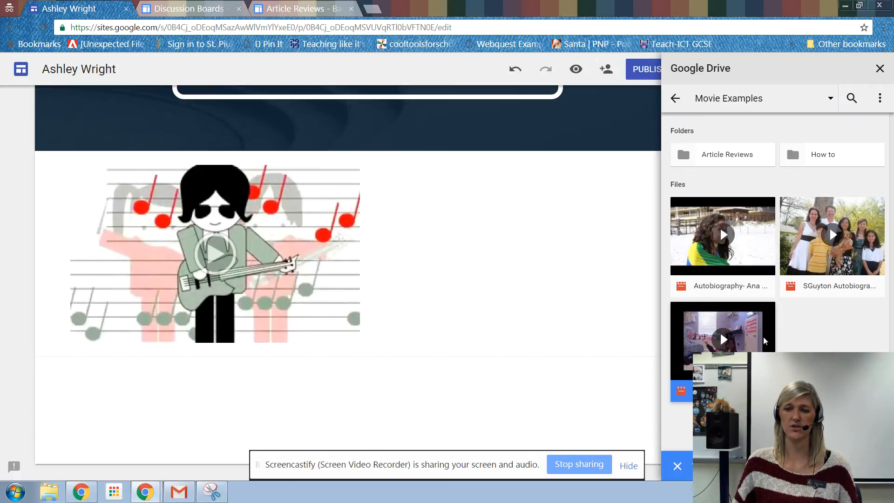
left_click(869, 466)
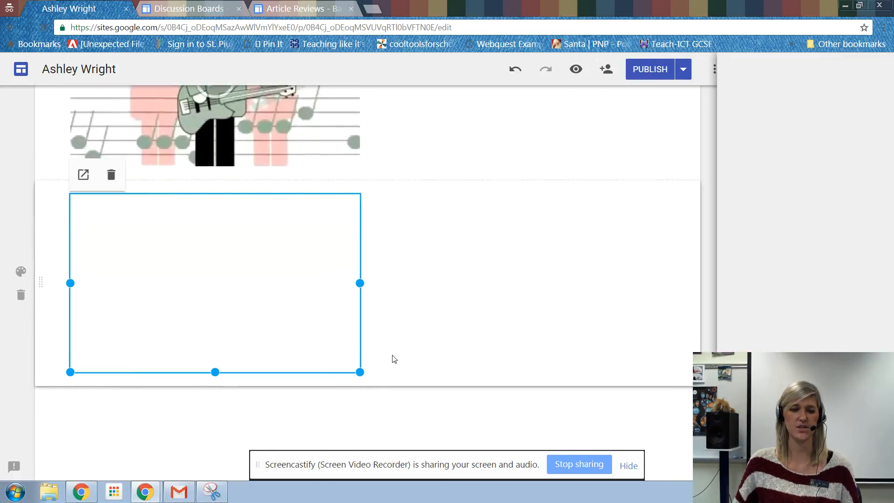
Step: Enlarge the Creative_Commons video on the Videos page and center it in its section
scroll(439, 282, "up", 3)
scroll(439, 282, "up", 1)
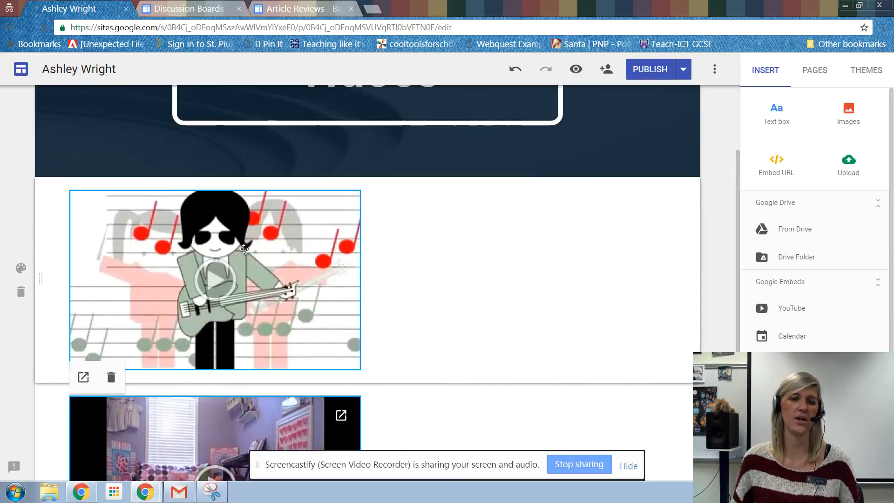
left_click(173, 310)
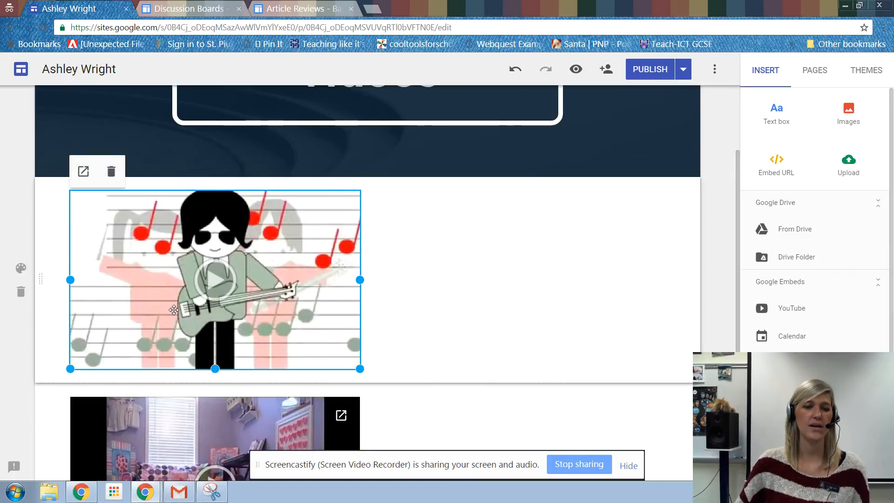
left_click_drag(360, 368, 461, 409)
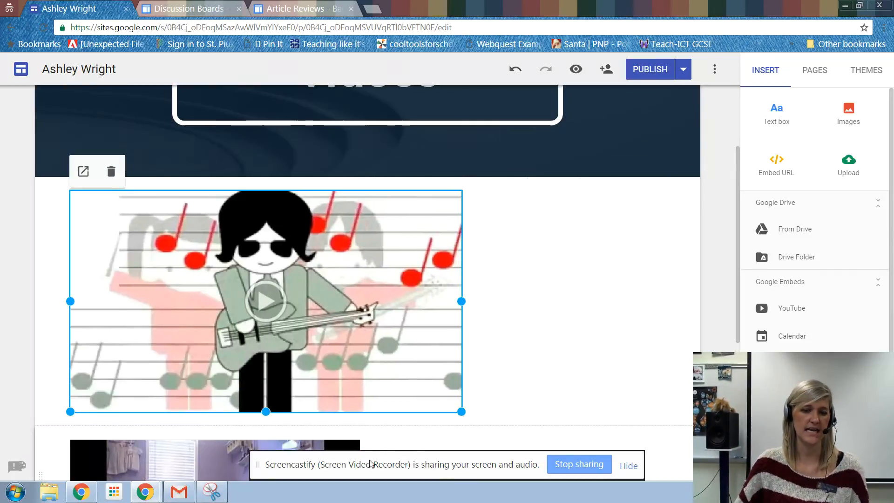
left_click_drag(419, 335, 310, 287)
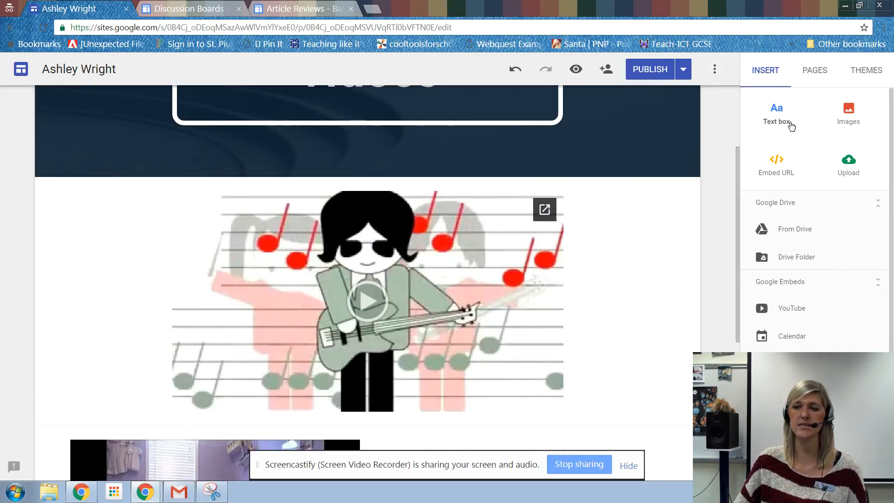
Step: Add a text box reading "Screencast Video Project" above the Creative_Commons video and style it as Heading
left_click(778, 116)
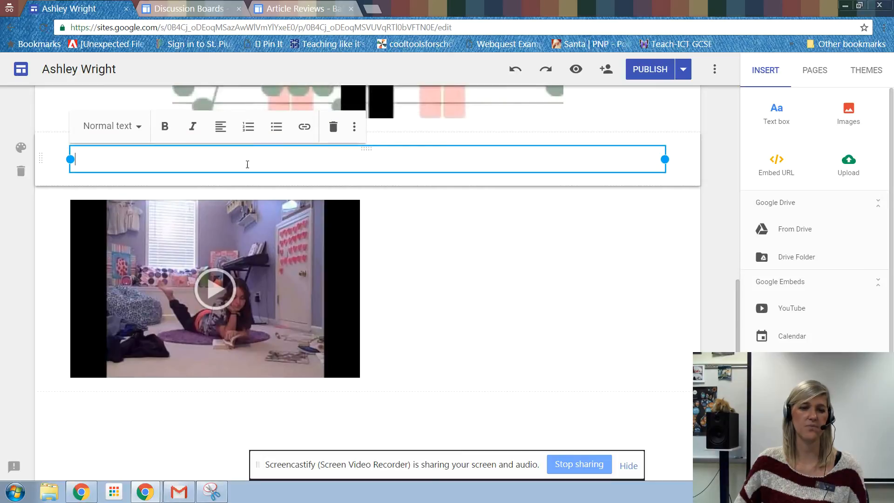
scroll(247, 164, "up", 2)
left_click_drag(41, 277, 96, 321)
left_click(95, 321)
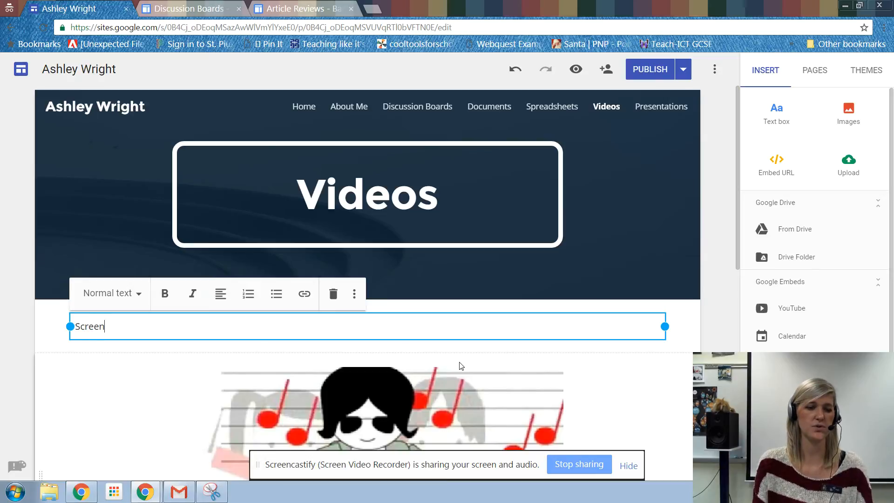
type("Screencast Video Project")
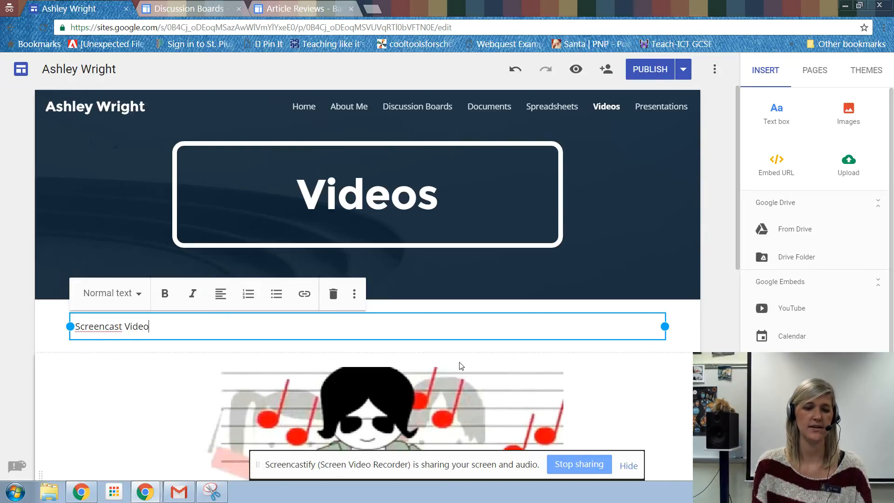
left_click(134, 293)
left_click(147, 357)
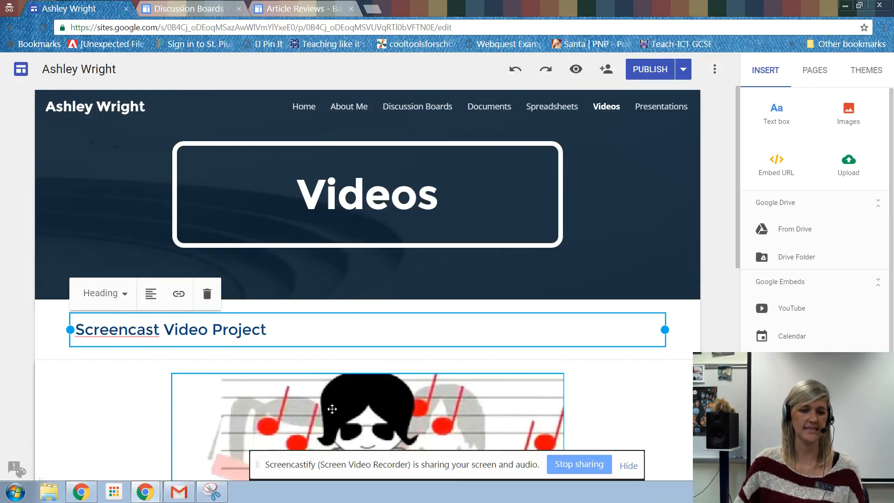
Step: Add a text box reading "Autobiography Project" above the second video and style it as Heading
scroll(368, 279, "down", 6)
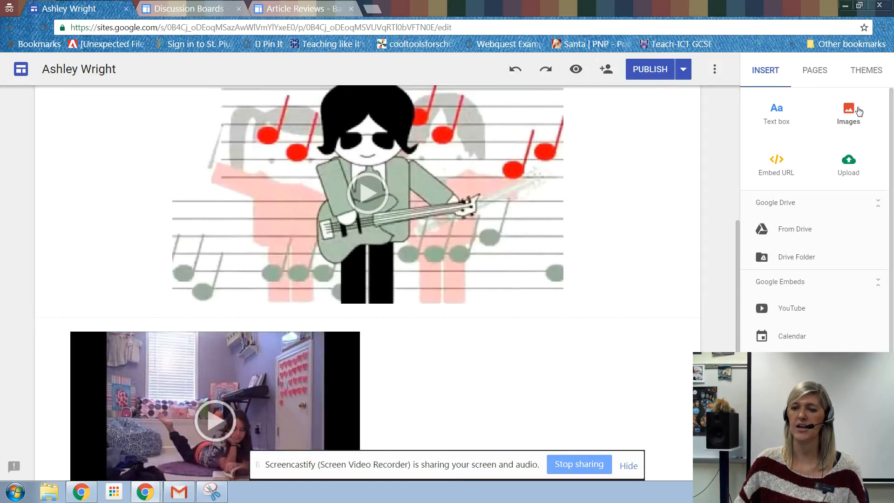
left_click(777, 115)
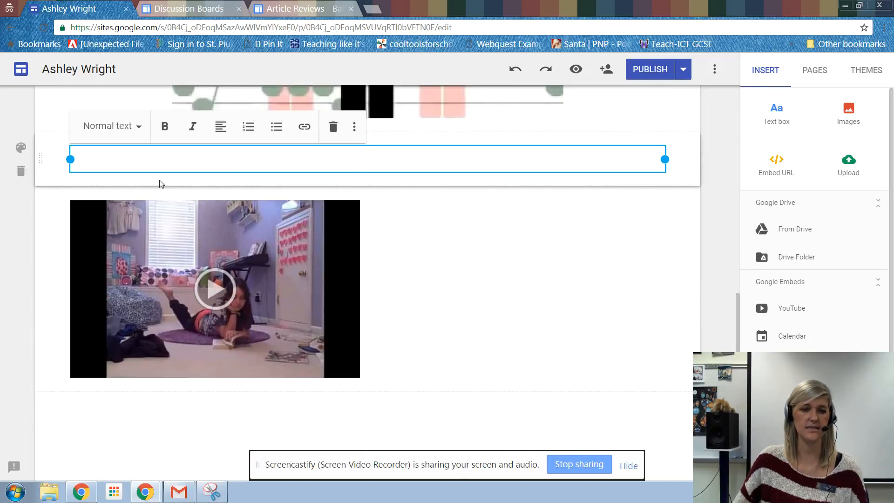
type("Autobiopgraphy Project")
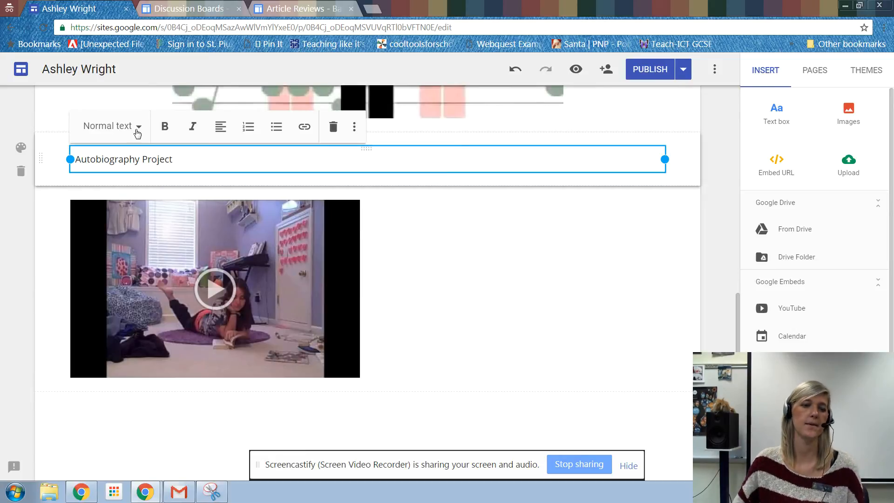
left_click(138, 133)
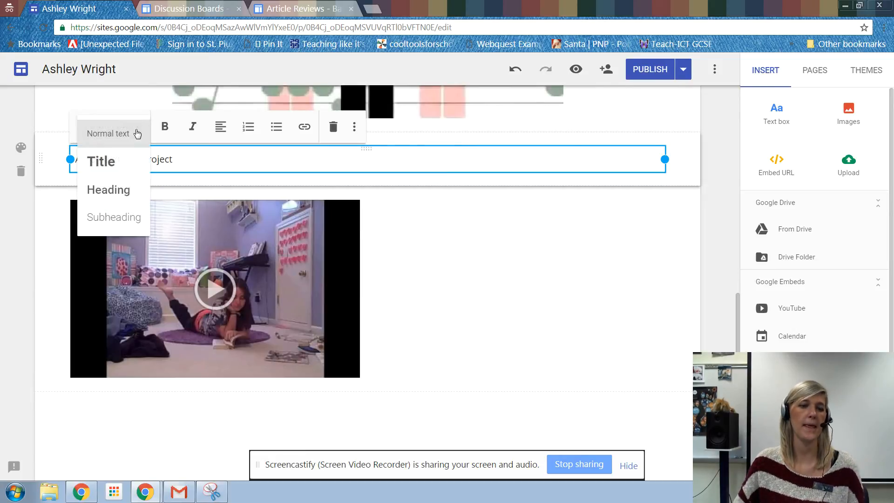
left_click(108, 189)
Step: Move the autobiography video toward the middle of its section and enlarge it
left_click_drag(284, 287, 382, 292)
left_click_drag(512, 384, 543, 412)
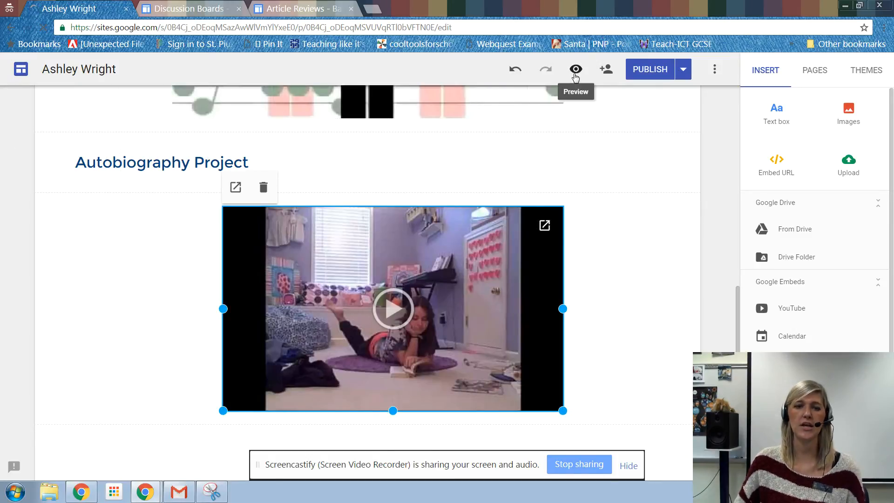
Step: Preview the Videos page, test playback of the screencast and autobiography videos, and exit the preview
left_click(576, 71)
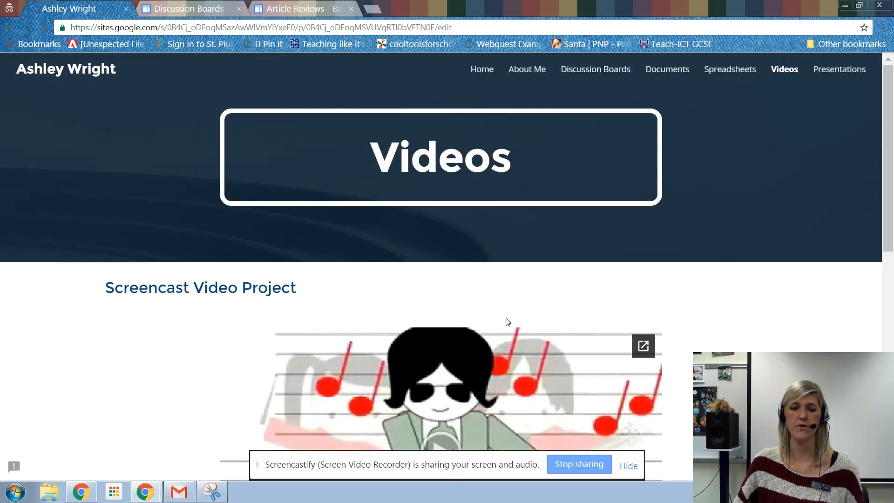
scroll(466, 316, "down", 4)
left_click(436, 296)
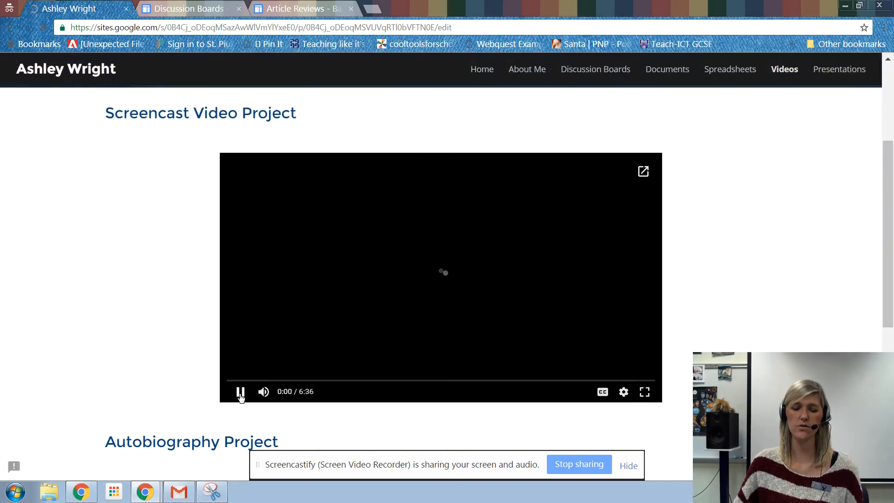
left_click(239, 391)
scroll(430, 368, "down", 5)
scroll(478, 366, "down", 2)
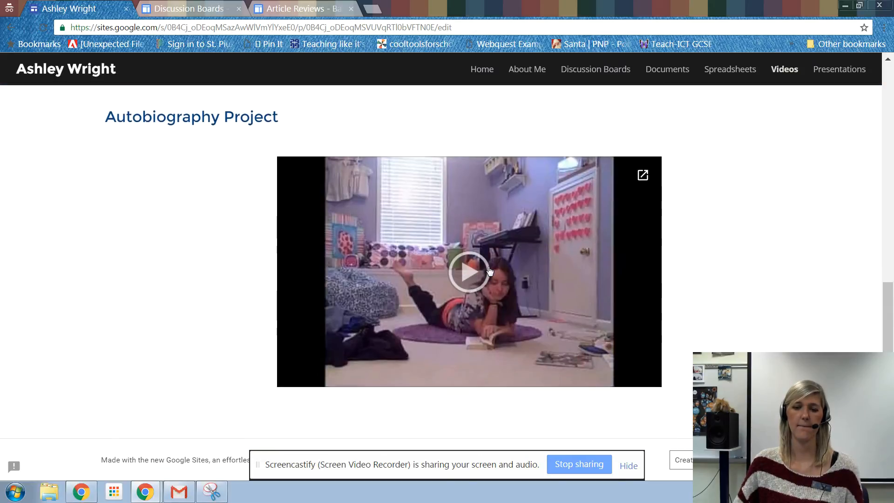
left_click(464, 342)
left_click(297, 377)
scroll(433, 305, "up", 5)
scroll(436, 305, "up", 5)
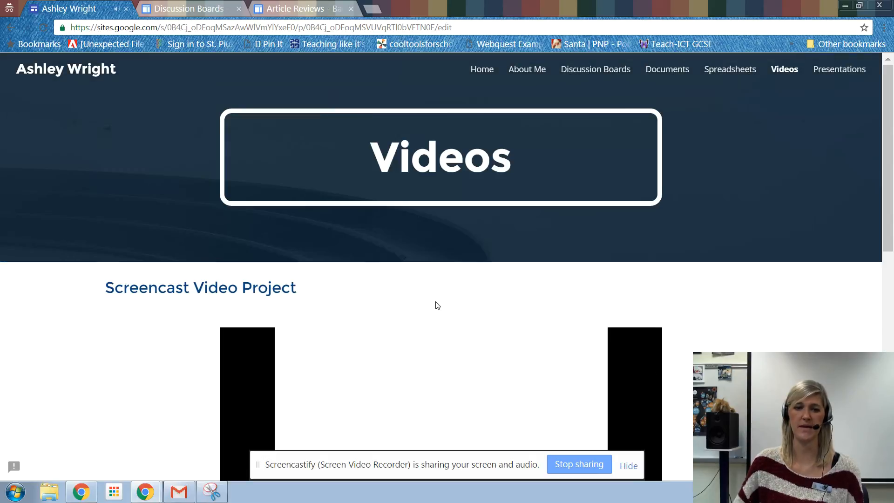
left_click(862, 458)
Step: Switch to the Google Sites Rubric document and highlight the reflection requirement in its Video section
left_click(149, 494)
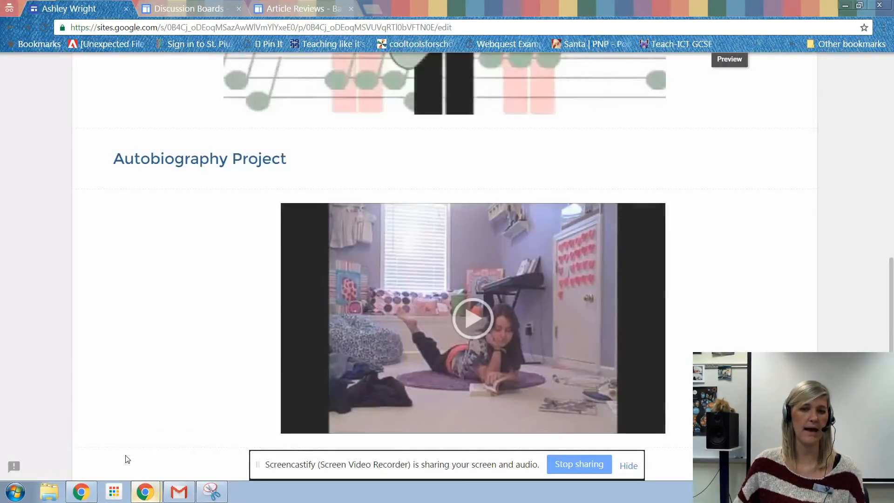
left_click(119, 451)
left_click(180, 6)
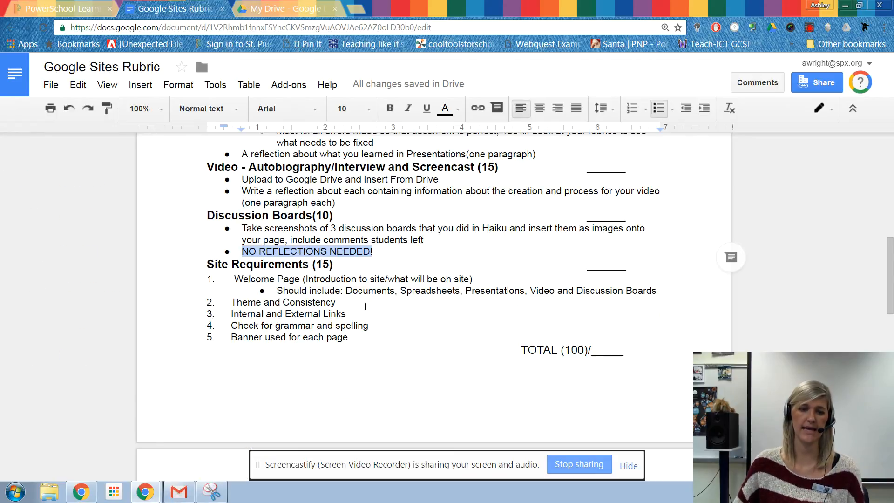
scroll(359, 298, "up", 1)
left_click_drag(246, 251, 521, 255)
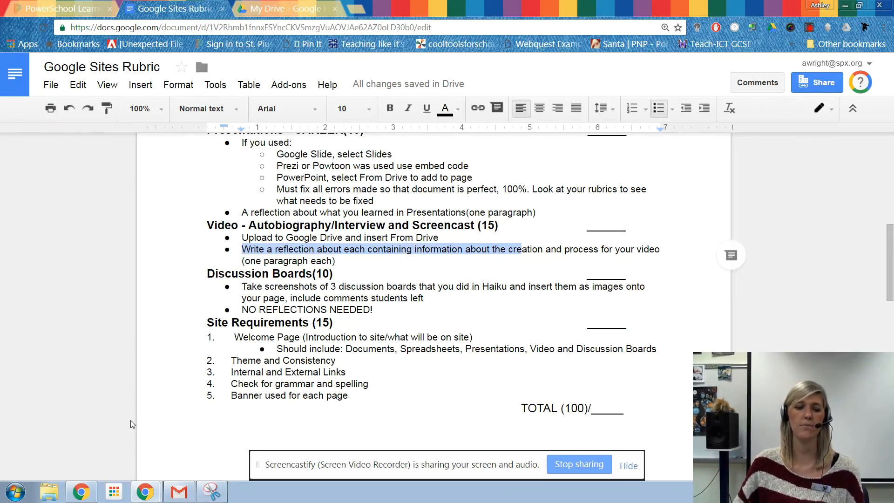
Step: Switch back to the Google Sites editor, add a text box and place it between the screencast video and the Autobiography Project heading
left_click(145, 491)
left_click(135, 474)
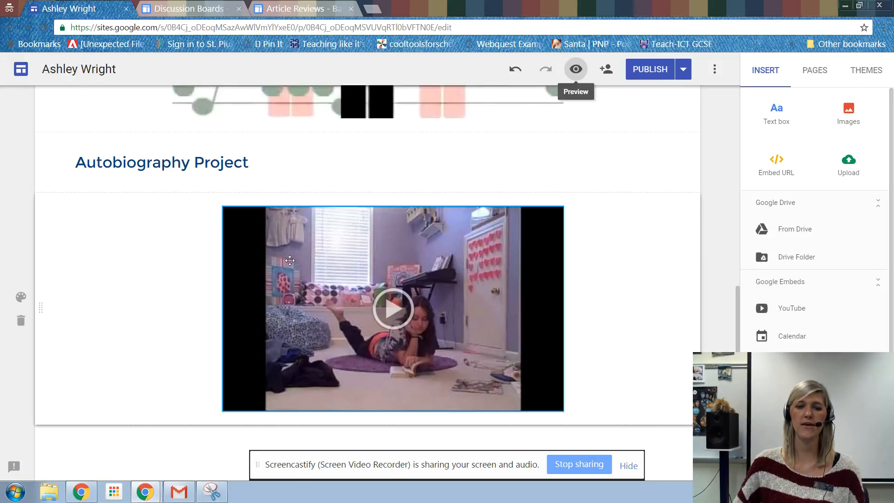
scroll(315, 325, "up", 4)
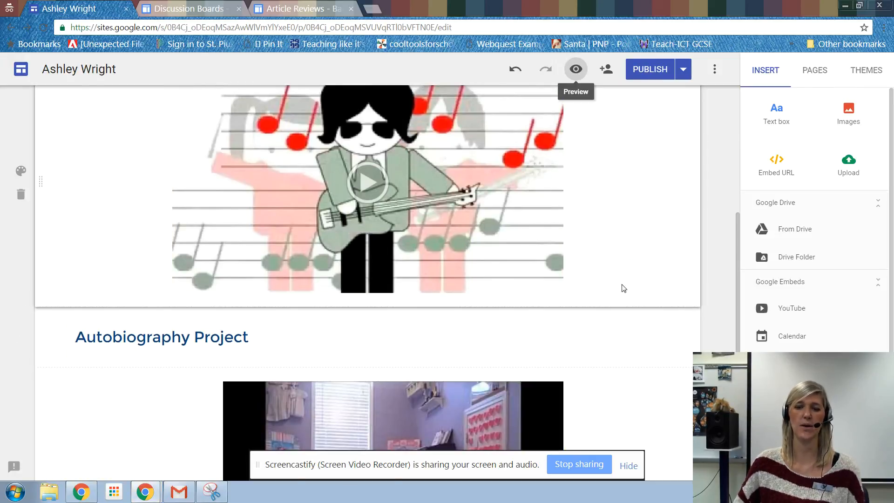
left_click(642, 278)
left_click(789, 123)
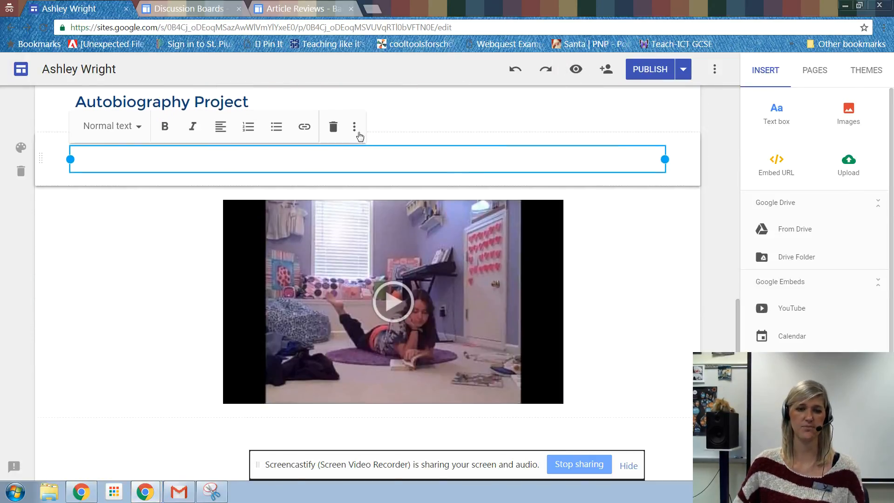
left_click_drag(43, 332, 56, 261)
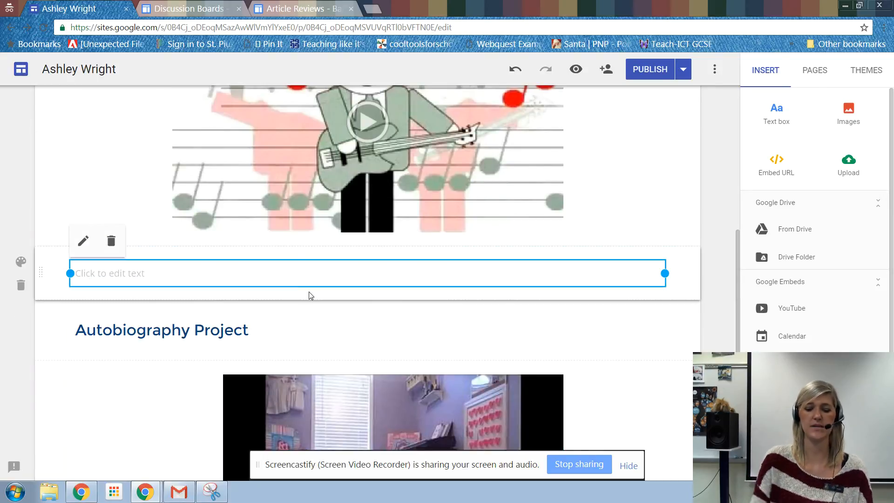
Step: Enter the reflection "In this project we learned how to create a screencast using screencastify." in the new text box below the screencast video
type("thi")
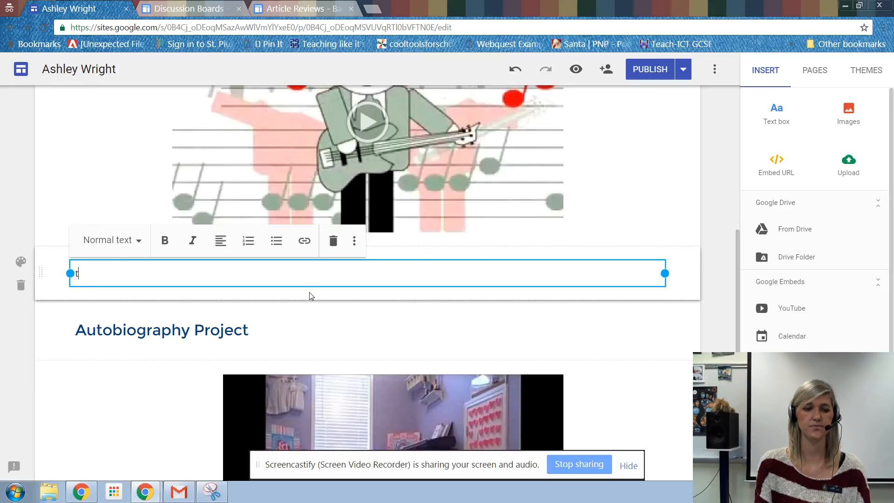
type("s pro")
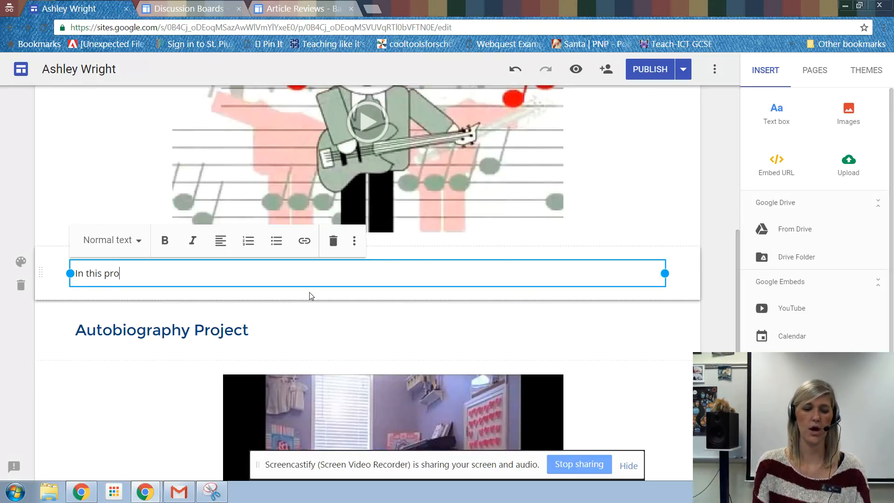
type("ject we learn")
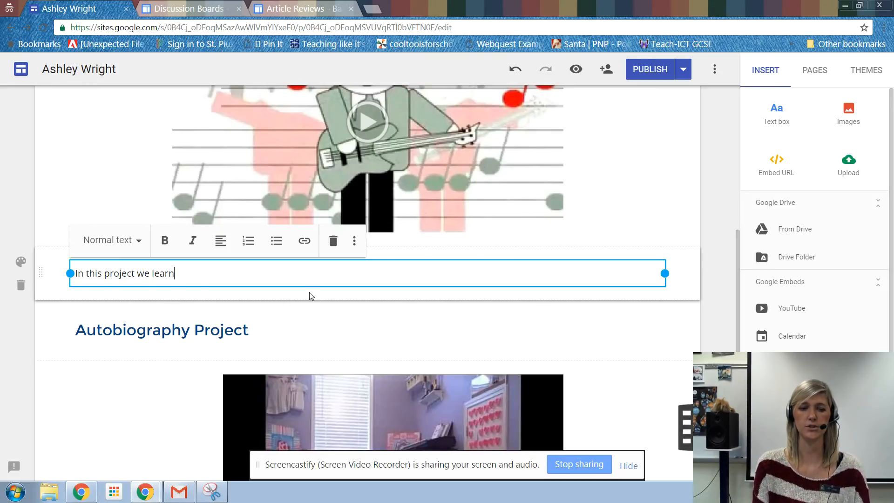
type("ed how to creat")
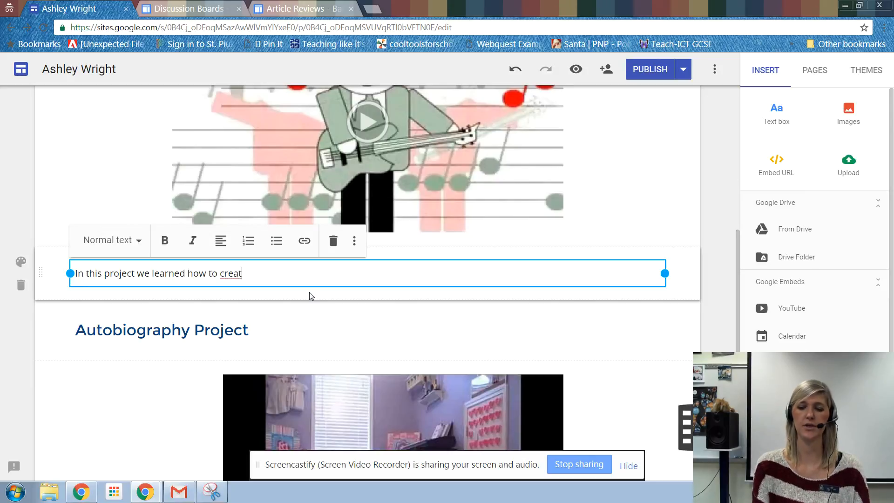
type("e a screenc")
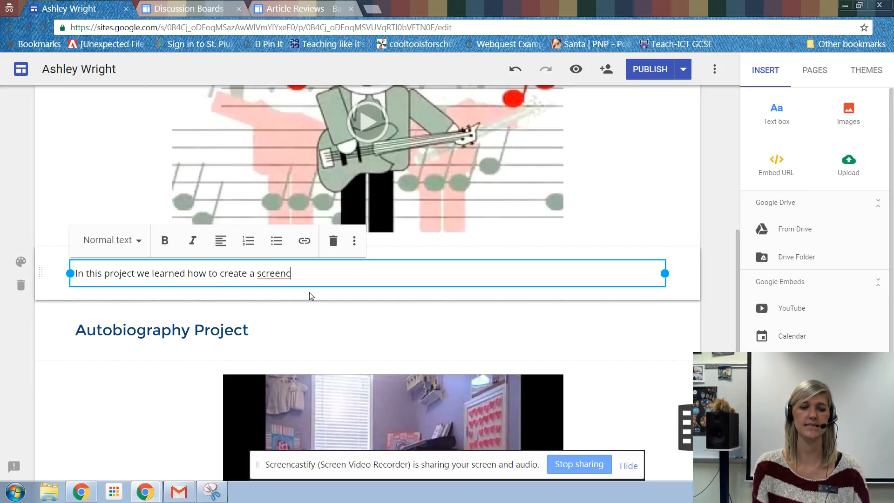
type("ast using screencastify")
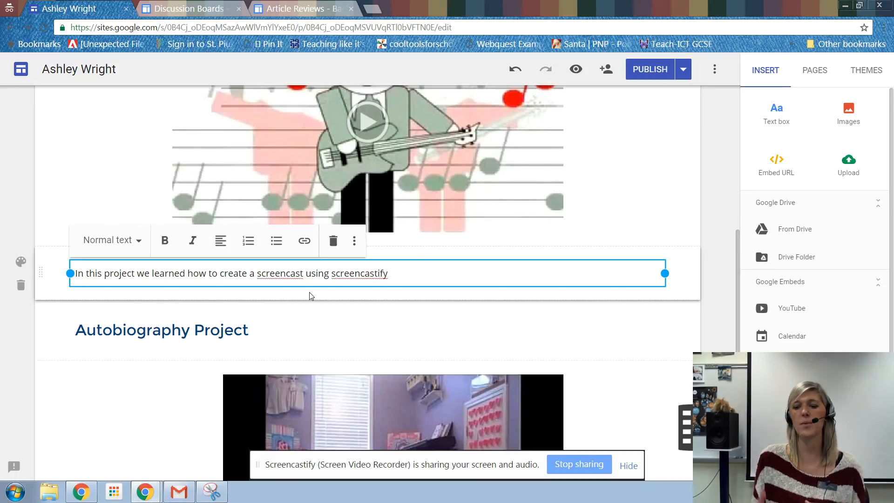
type(".")
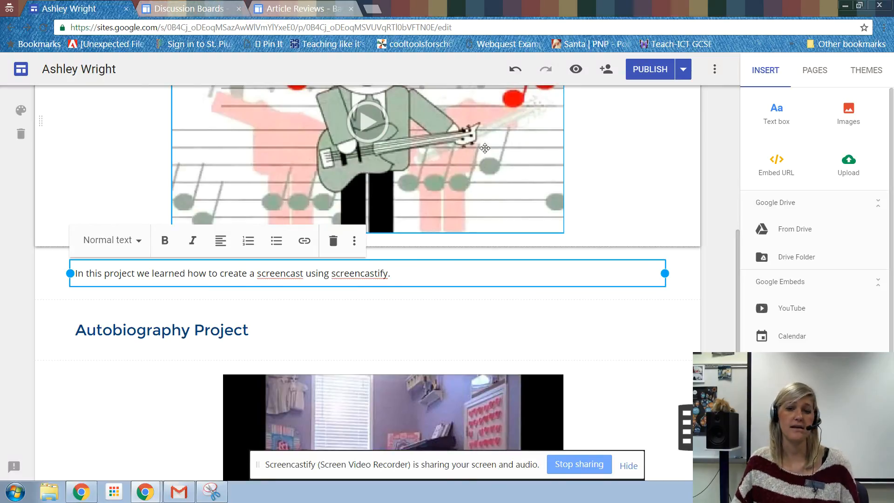
Step: Look at the sample Discussion Boards and Article Reviews pages, and return to the Videos page editor
left_click(176, 4)
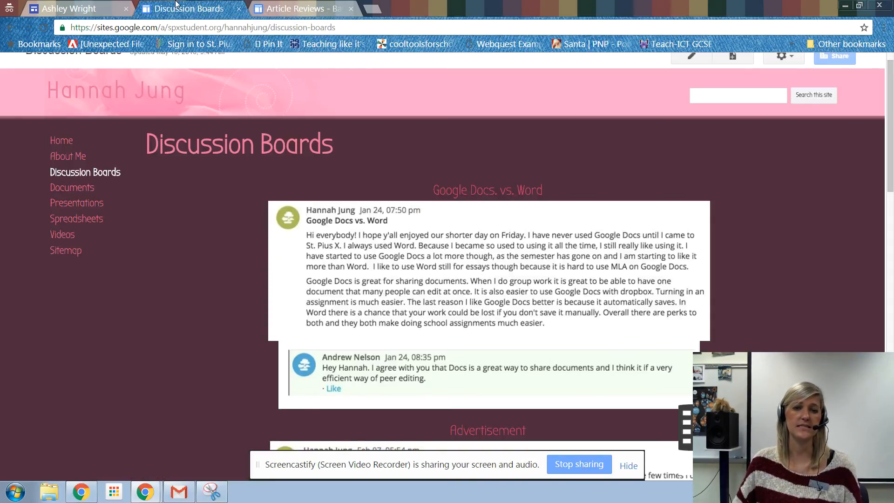
left_click(293, 10)
left_click(74, 5)
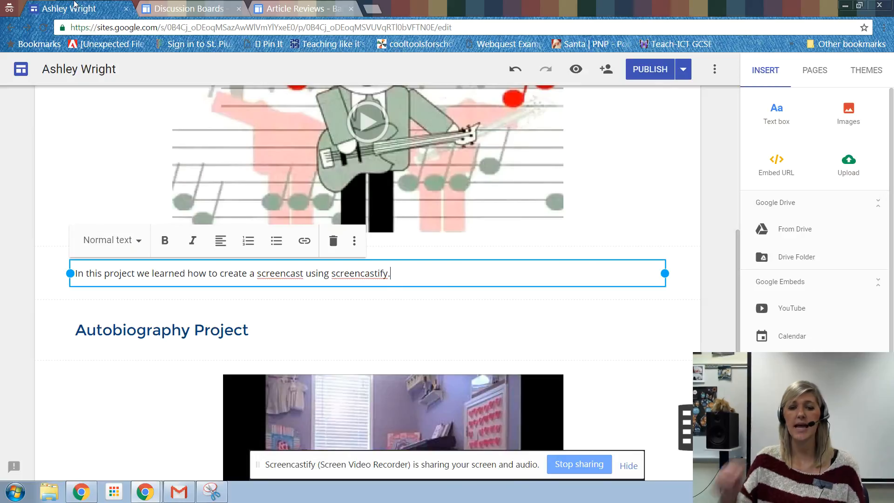